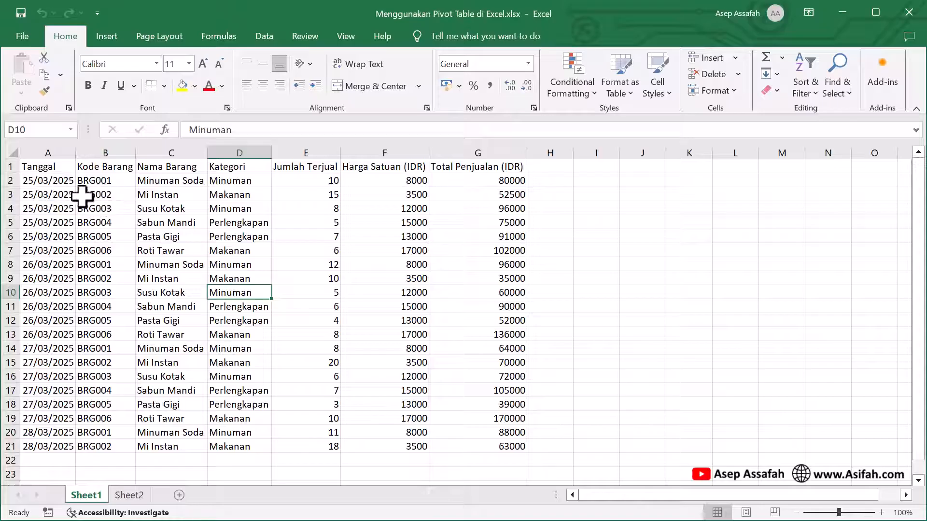
Review the sales table's column headers in row 1, from Tanggal through Total Penjualan (IDR)
{"action": "left_click", "coordinate": [110, 197]}
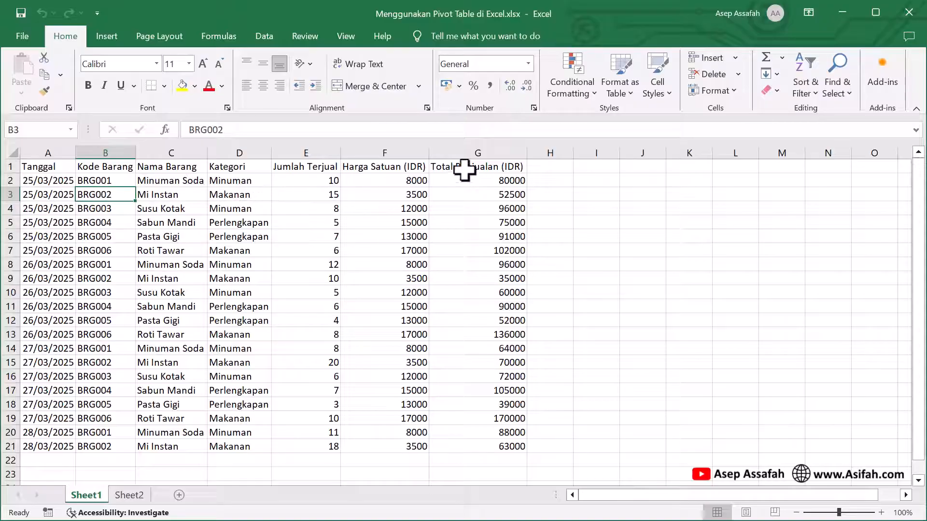
{"action": "left_click", "coordinate": [463, 169]}
{"action": "left_click", "coordinate": [357, 167]}
{"action": "left_click", "coordinate": [296, 169]}
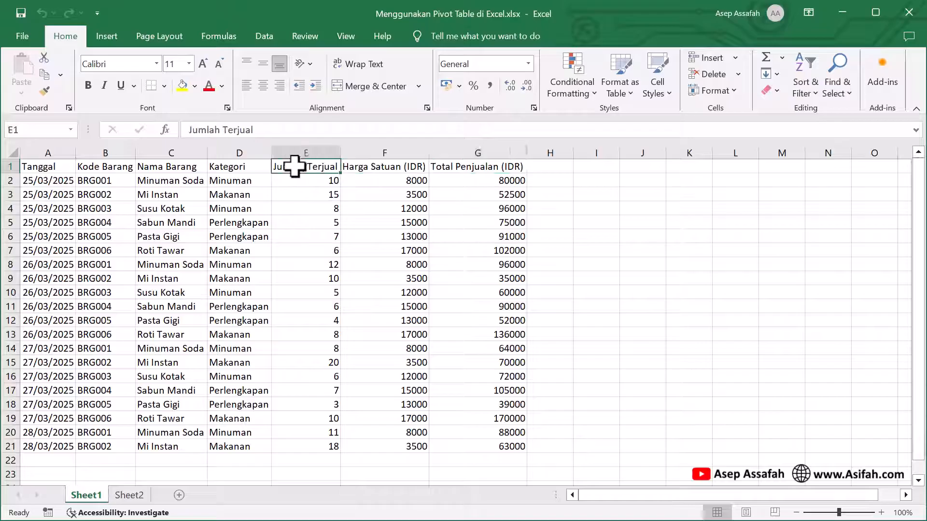
{"action": "left_click", "coordinate": [240, 167]}
{"action": "left_click", "coordinate": [161, 167]}
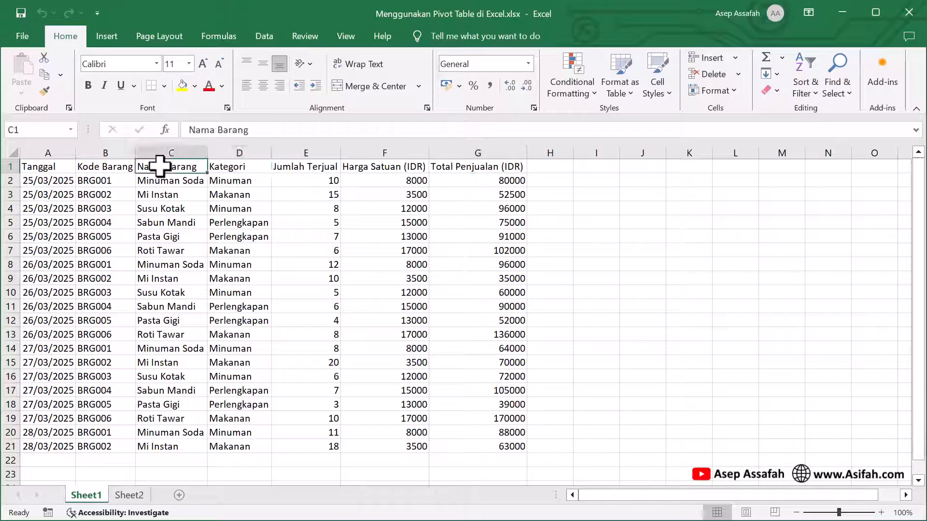
{"action": "left_click", "coordinate": [112, 166]}
{"action": "left_click", "coordinate": [46, 166]}
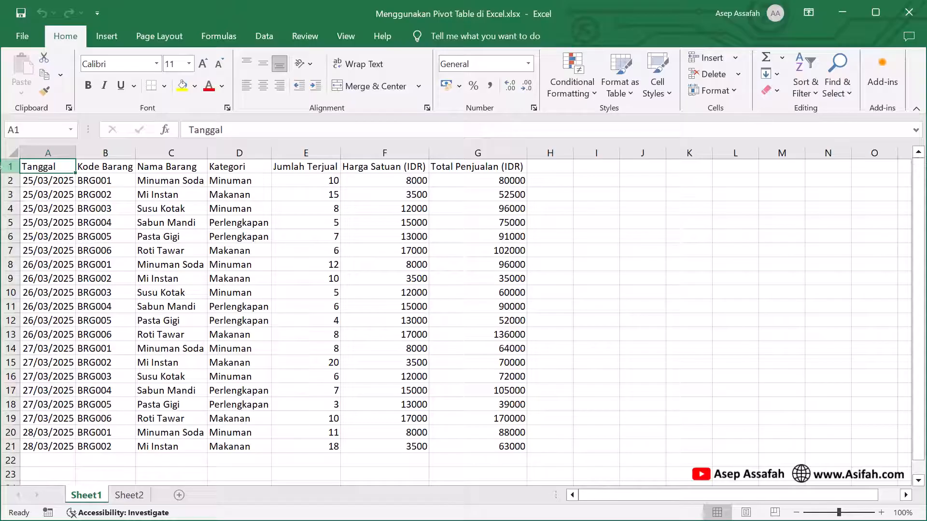
{"action": "left_click_drag", "start_coordinate": [4, 167], "coordinate": [11, 180]}
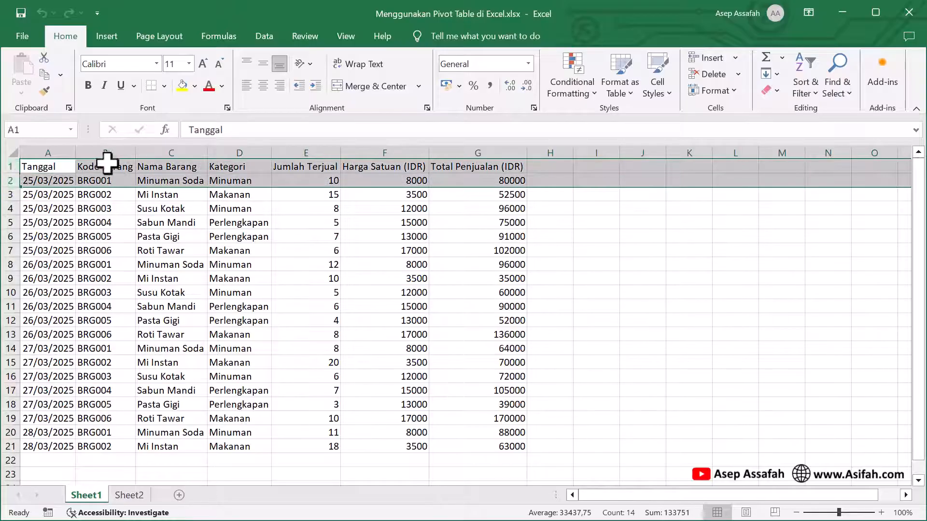
{"action": "left_click", "coordinate": [264, 195]}
{"action": "left_click", "coordinate": [64, 169]}
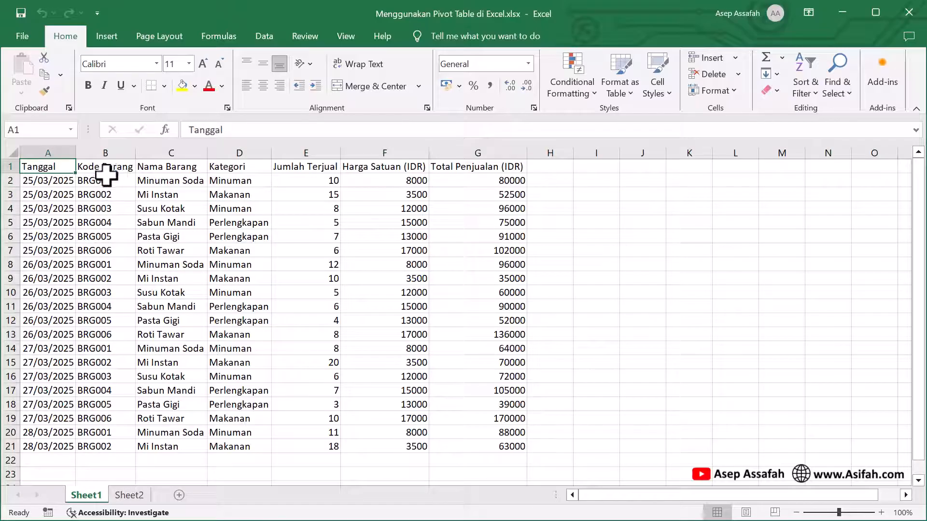
{"action": "left_click", "coordinate": [122, 169]}
{"action": "left_click", "coordinate": [171, 167]}
{"action": "left_click", "coordinate": [241, 169]}
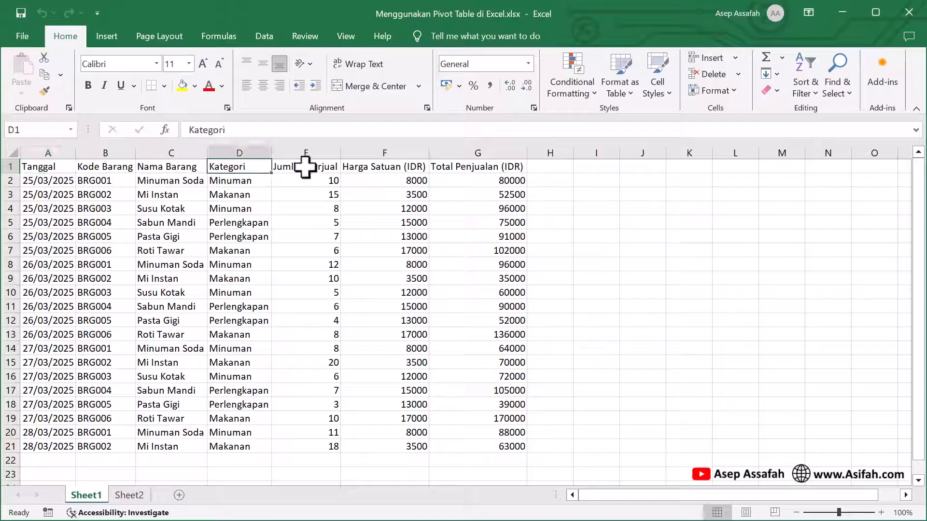
{"action": "left_click", "coordinate": [306, 169]}
{"action": "left_click", "coordinate": [371, 168]}
{"action": "left_click", "coordinate": [444, 169]}
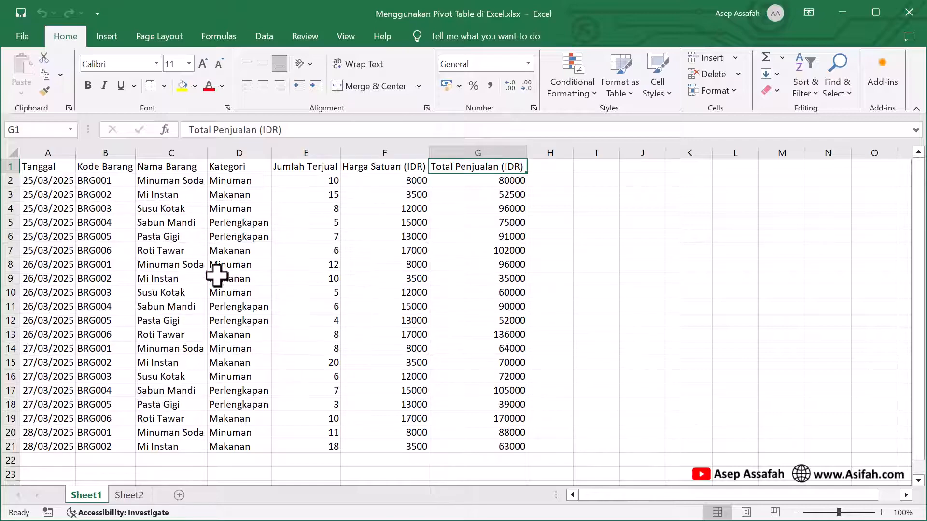
Preview several recommended PivotTables for the sales data, including the Jumlah Terjual, Total Penjualan and Harga Satuan summaries, without inserting one
{"action": "left_click", "coordinate": [186, 250]}
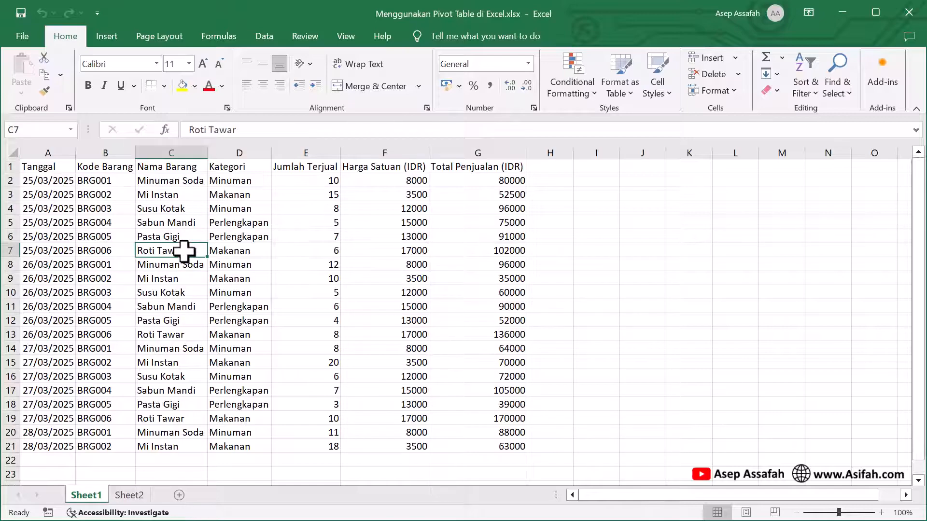
{"action": "left_click", "coordinate": [741, 267]}
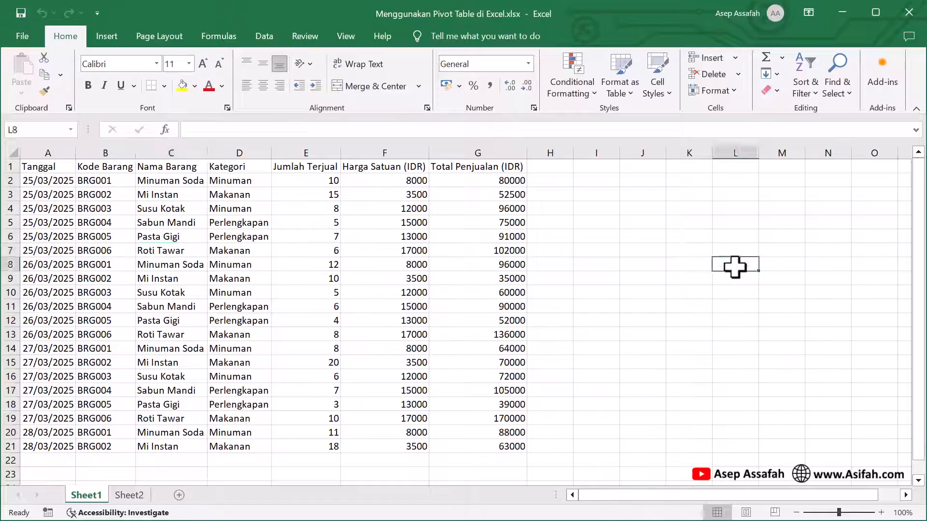
{"action": "left_click", "coordinate": [173, 249]}
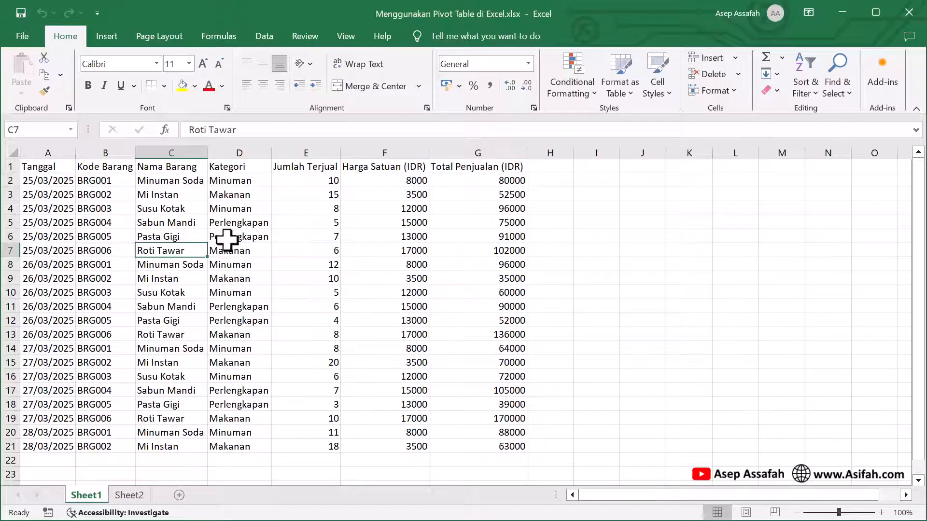
{"action": "left_click", "coordinate": [108, 40]}
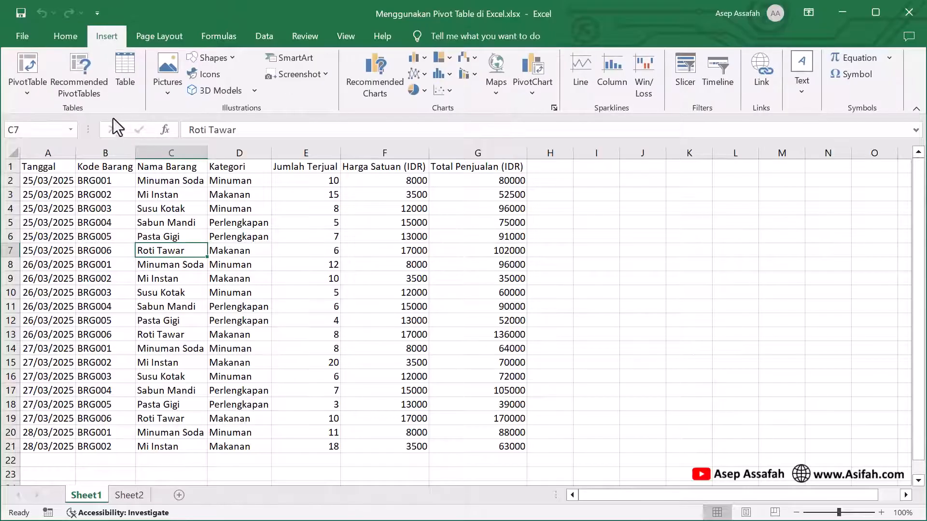
{"action": "left_click", "coordinate": [76, 68]}
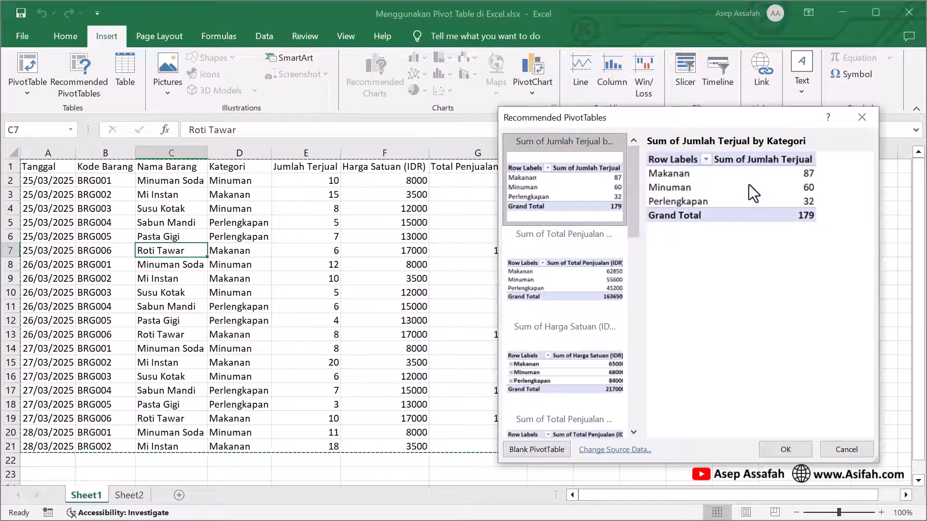
{"action": "left_click", "coordinate": [603, 274]}
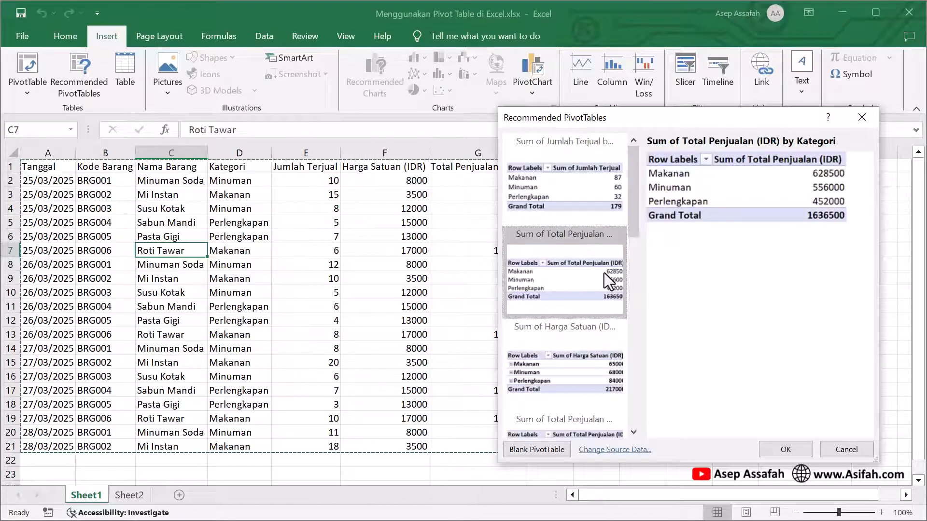
{"action": "left_click", "coordinate": [578, 343]}
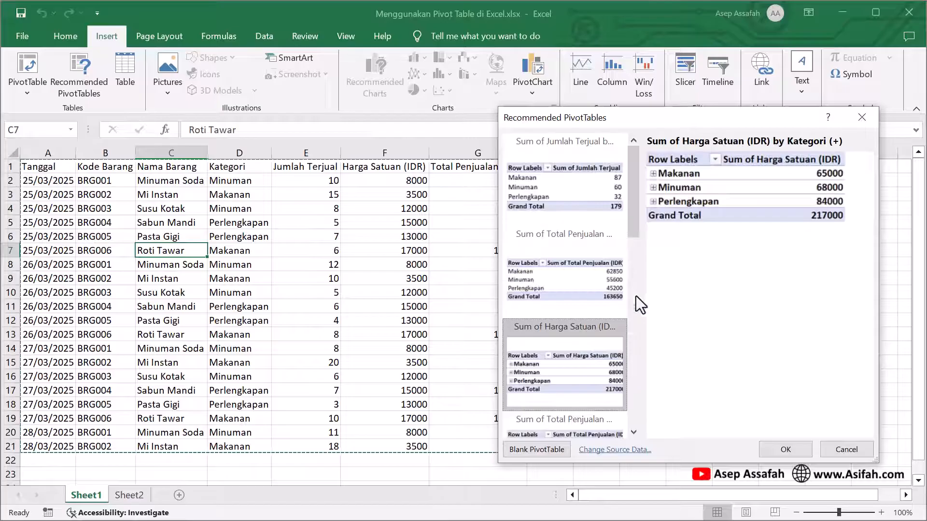
{"action": "left_click", "coordinate": [586, 173]}
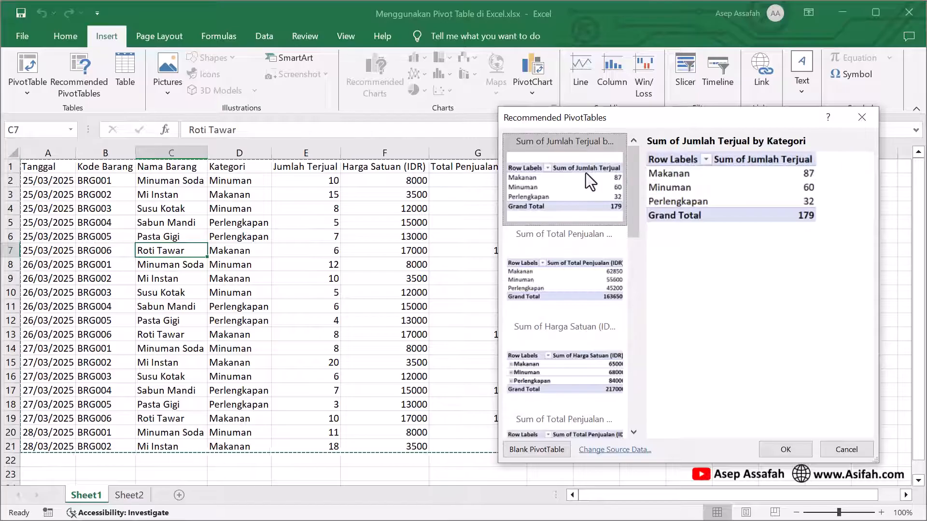
{"action": "left_click", "coordinate": [586, 274]}
{"action": "scroll", "coordinate": [587, 271], "scroll_direction": "down", "scroll_amount": 3}
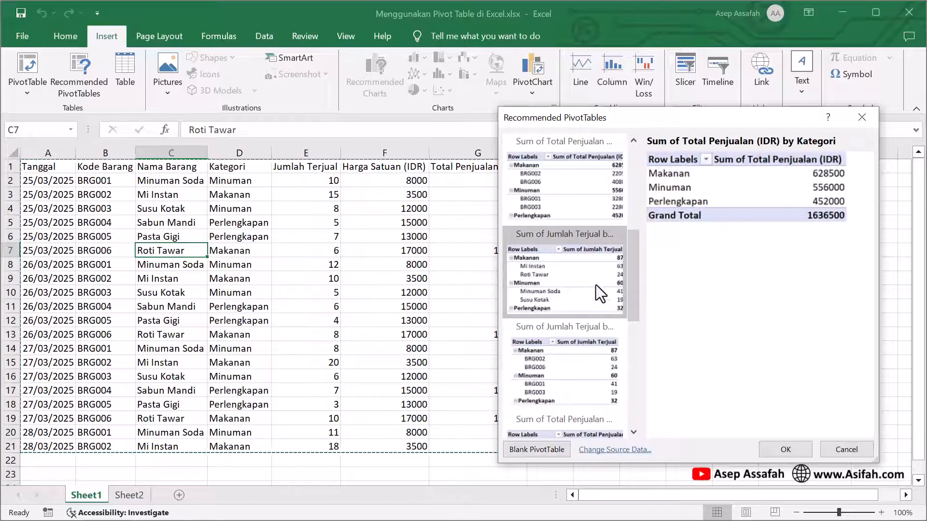
{"action": "left_click", "coordinate": [586, 353]}
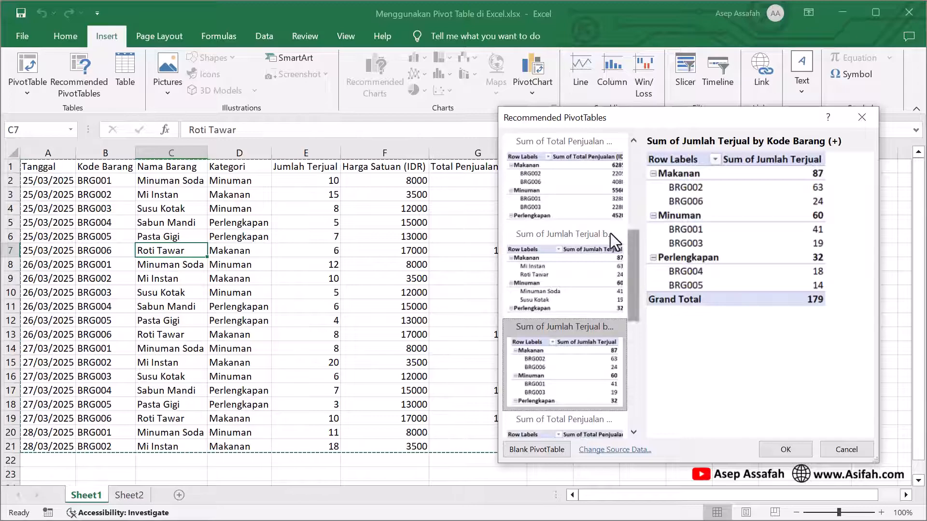
{"action": "left_click", "coordinate": [852, 449]}
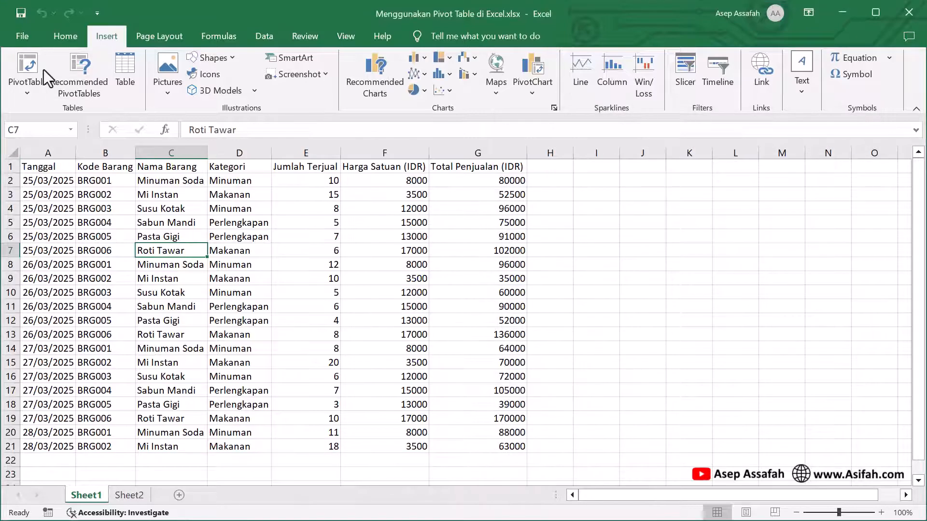
{"action": "left_click", "coordinate": [230, 239]}
{"action": "left_click", "coordinate": [195, 263]}
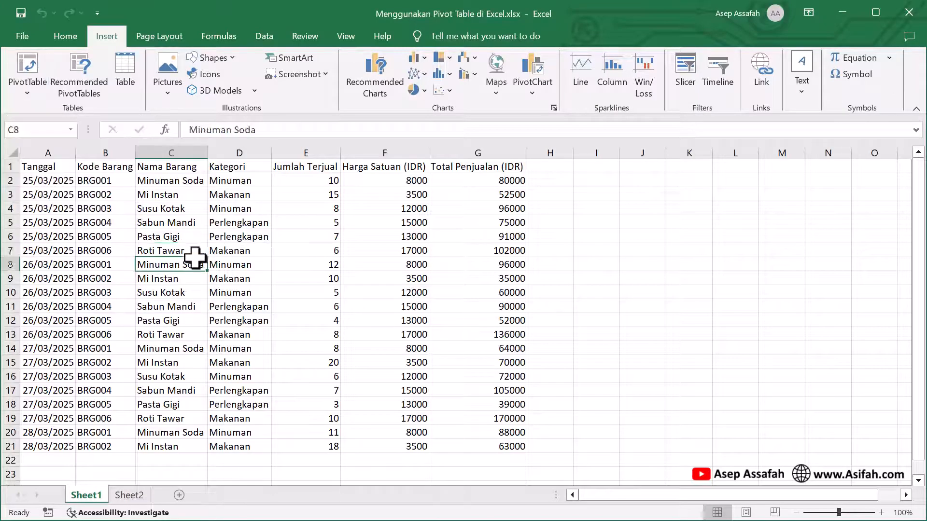
{"action": "left_click", "coordinate": [28, 64]}
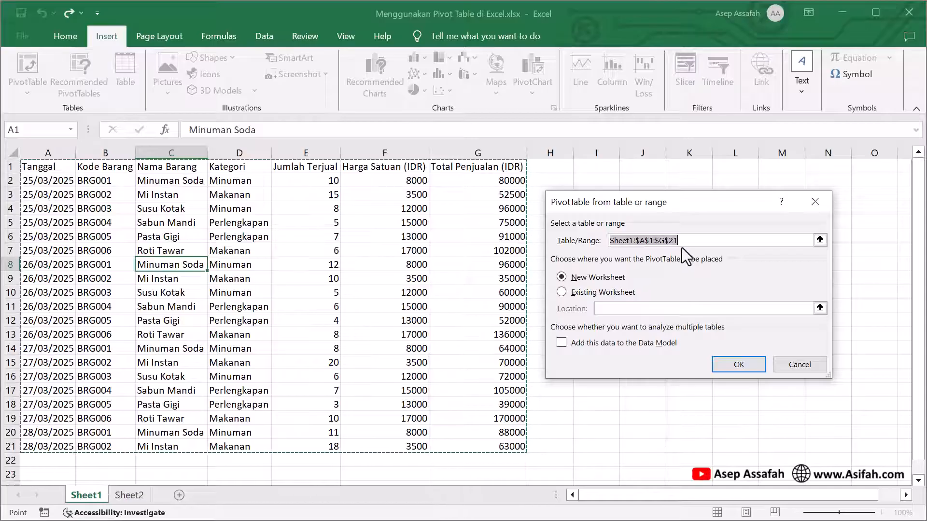
{"action": "left_click_drag", "start_coordinate": [45, 167], "coordinate": [500, 428]}
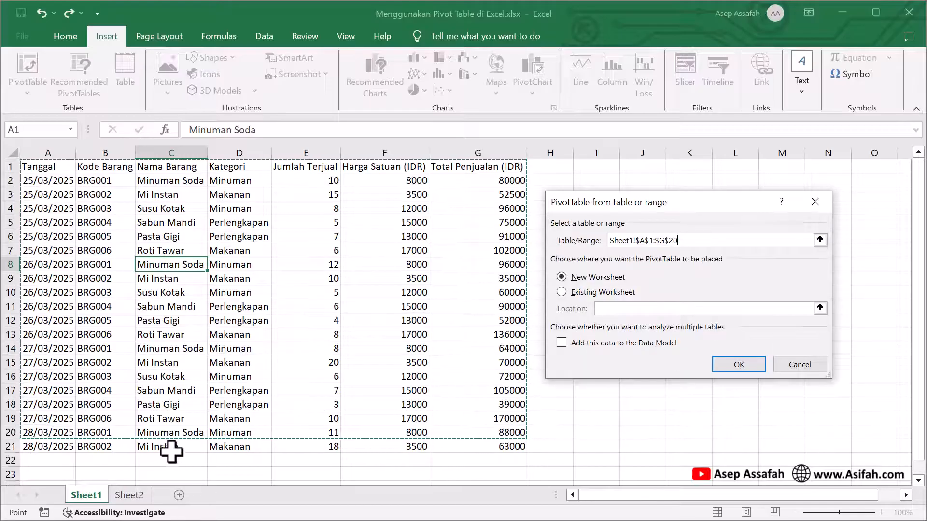
{"action": "left_click", "coordinate": [813, 367]}
Create a blank PivotTable on a new worksheet from the range Sheet1!$A$1:$G$21
{"action": "left_click", "coordinate": [26, 72]}
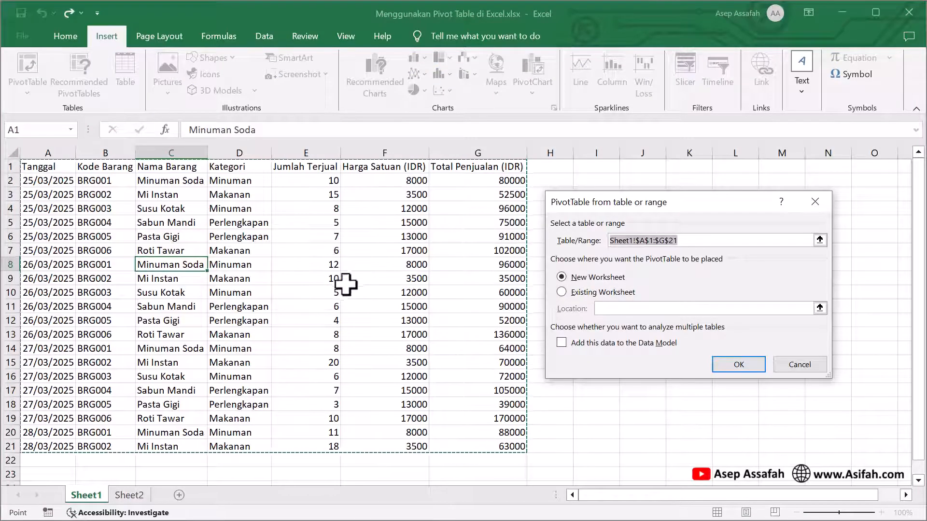
{"action": "left_click_drag", "start_coordinate": [651, 203], "coordinate": [656, 158]}
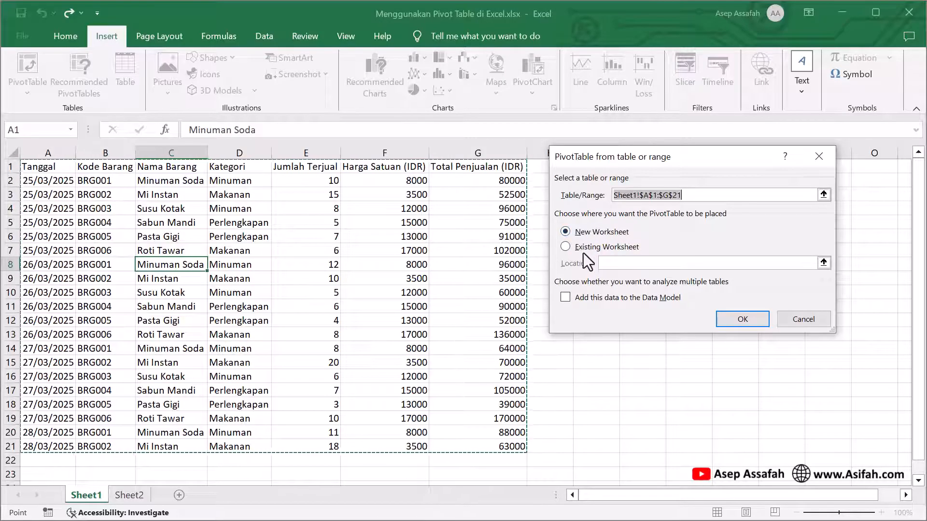
{"action": "left_click", "coordinate": [741, 319]}
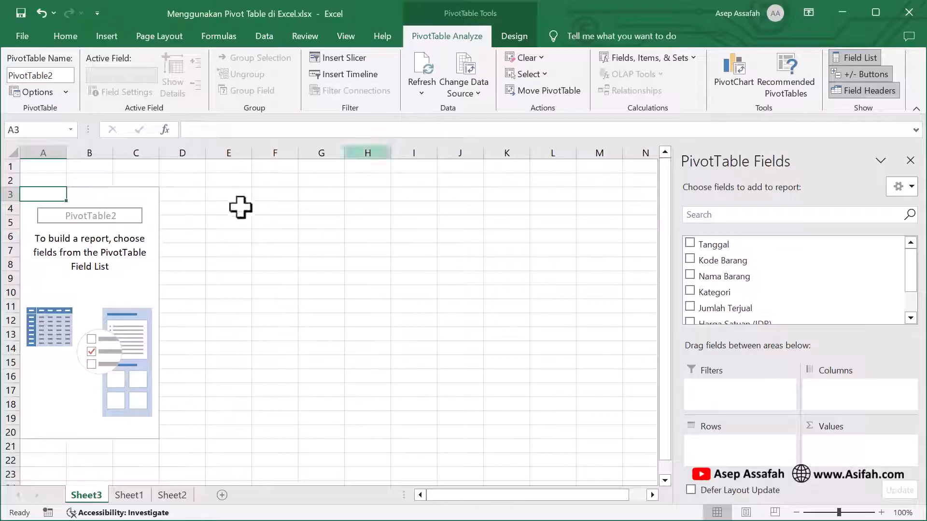
Examine the PivotTable Analyze and Design tools, comparing cell selections inside and outside the empty report area
{"action": "left_click", "coordinate": [111, 267]}
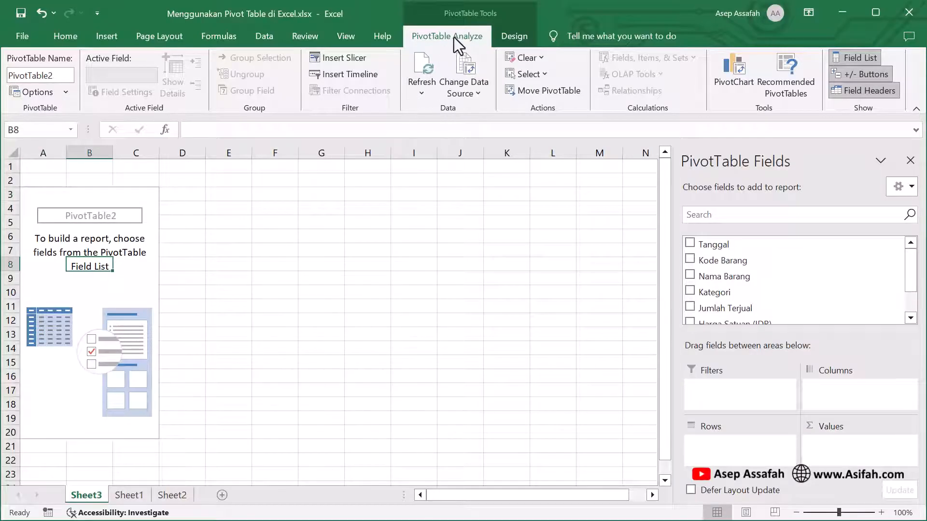
{"action": "left_click", "coordinate": [515, 41]}
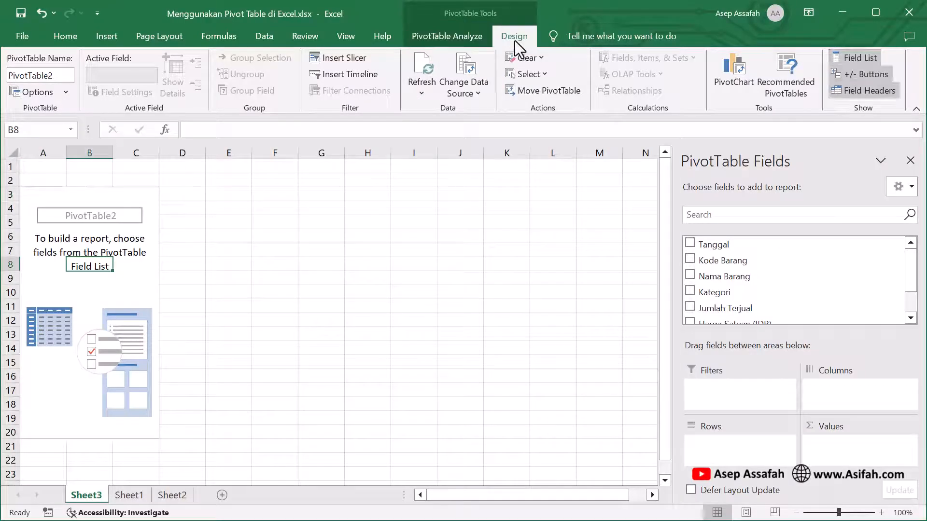
{"action": "left_click", "coordinate": [451, 40]}
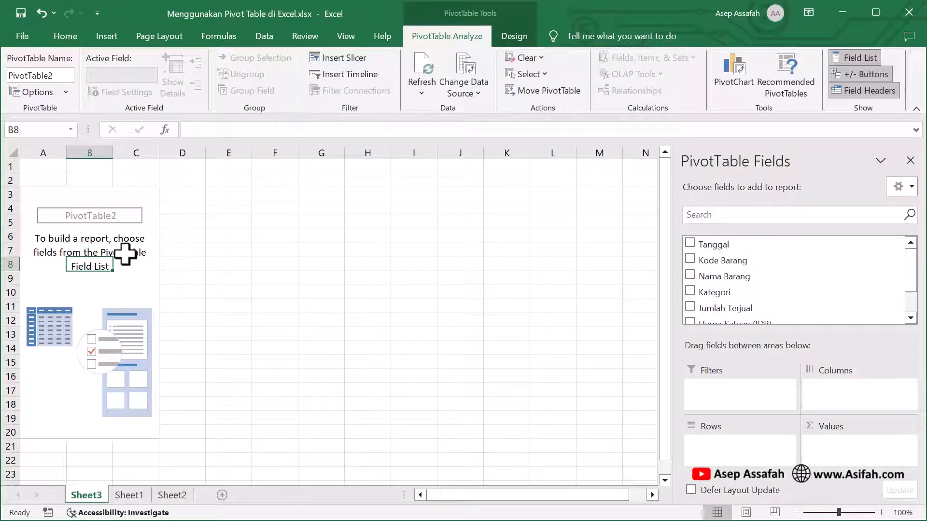
{"action": "left_click", "coordinate": [352, 289]}
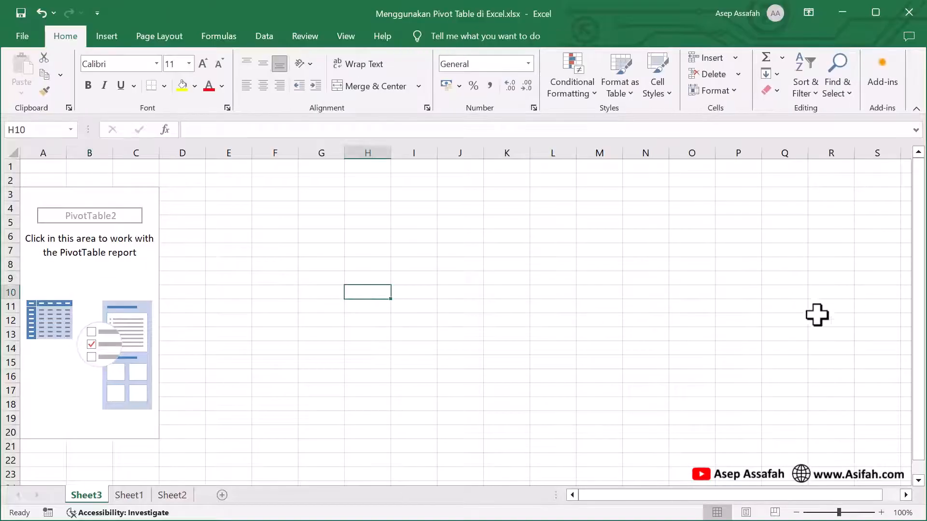
{"action": "left_click", "coordinate": [87, 292]}
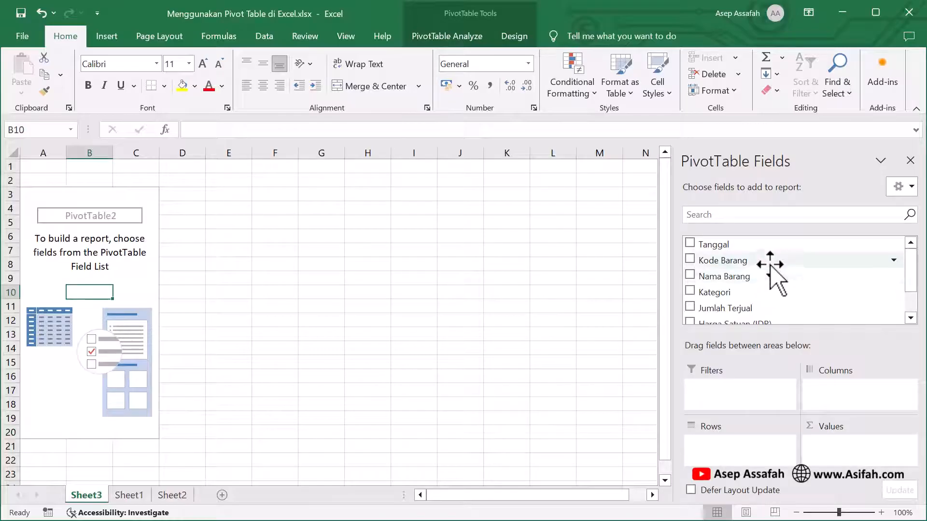
Review the available PivotTable fields from Tanggal to Total Penjualan (IDR) and the four areas they can be placed in
{"action": "scroll", "coordinate": [781, 284], "scroll_direction": "down", "scroll_amount": 2}
{"action": "scroll", "coordinate": [778, 285], "scroll_direction": "up", "scroll_amount": 2}
{"action": "scroll", "coordinate": [779, 276], "scroll_direction": "up", "scroll_amount": 1}
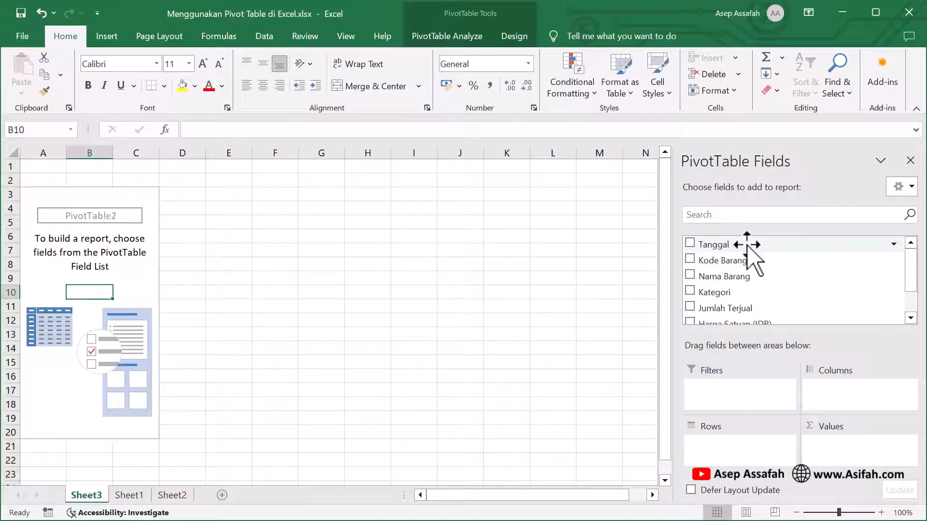
{"action": "scroll", "coordinate": [758, 254], "scroll_direction": "down", "scroll_amount": 2}
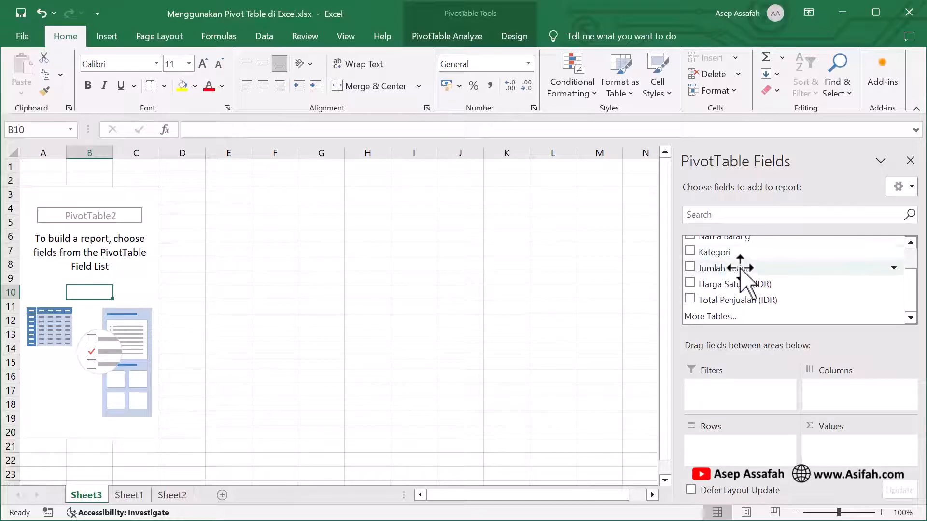
{"action": "scroll", "coordinate": [750, 299], "scroll_direction": "up", "scroll_amount": 2}
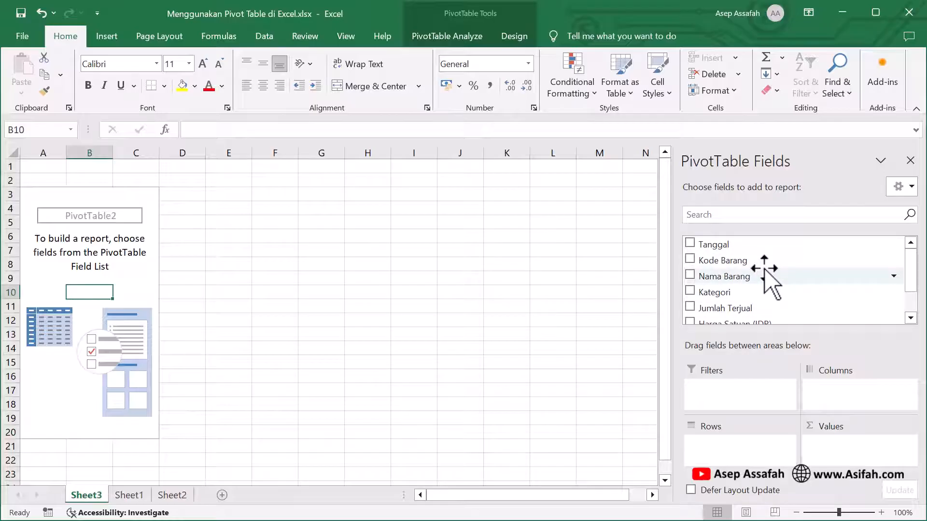
{"action": "scroll", "coordinate": [761, 267], "scroll_direction": "down", "scroll_amount": 2}
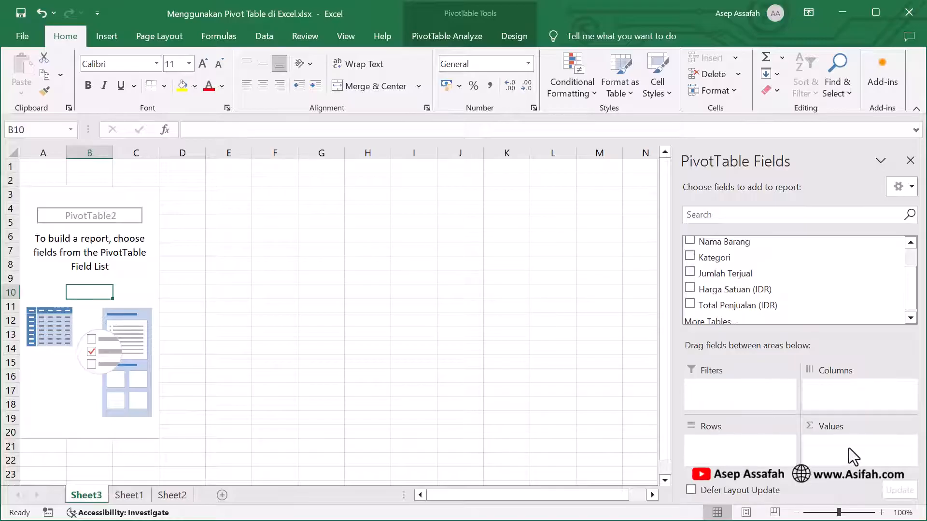
{"action": "scroll", "coordinate": [815, 289], "scroll_direction": "up", "scroll_amount": 2}
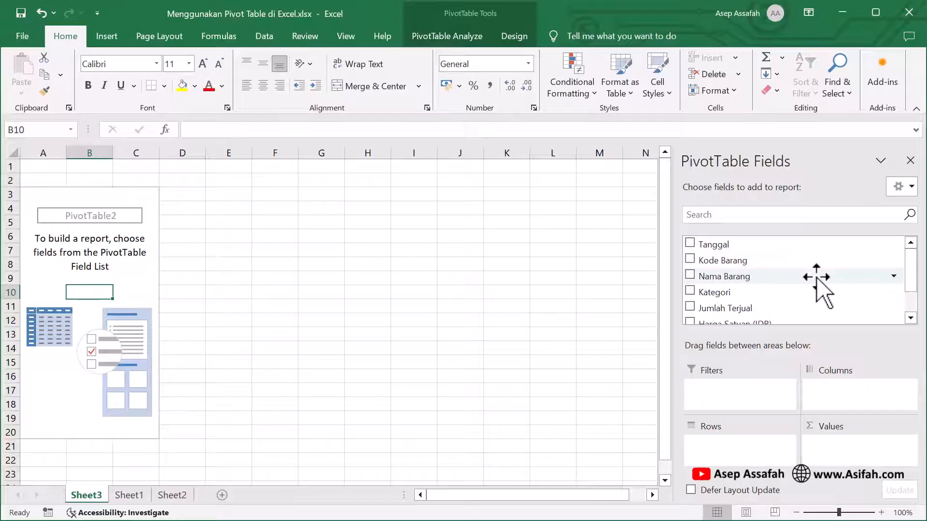
Place Nama Barang in the PivotTable's Rows area and Total Penjualan (IDR) in its Values area
{"action": "left_click_drag", "start_coordinate": [817, 278], "coordinate": [741, 444]}
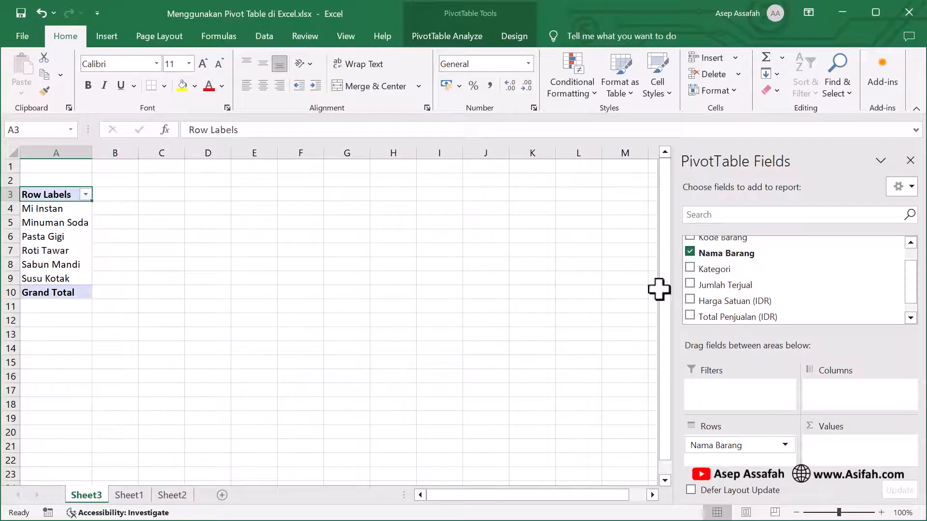
{"action": "scroll", "coordinate": [869, 292], "scroll_direction": "down", "scroll_amount": 1}
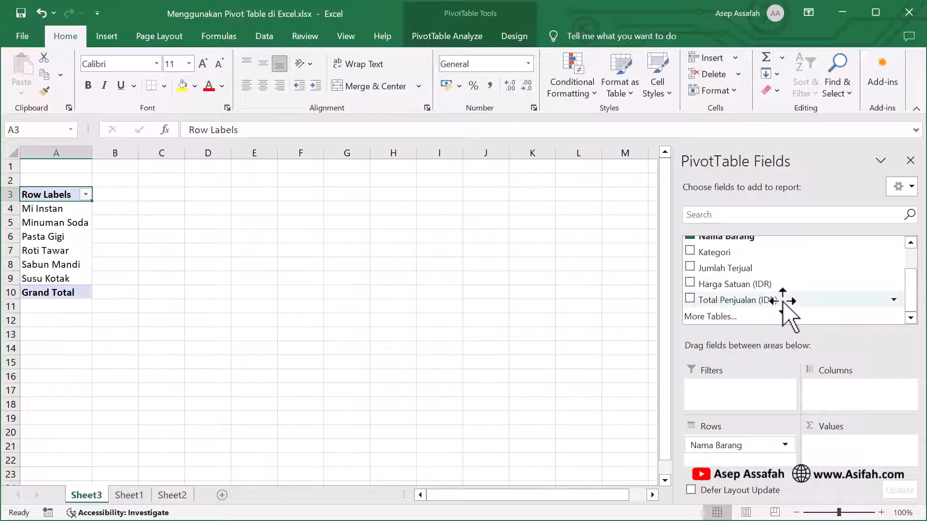
{"action": "left_click_drag", "start_coordinate": [783, 309], "coordinate": [839, 448]}
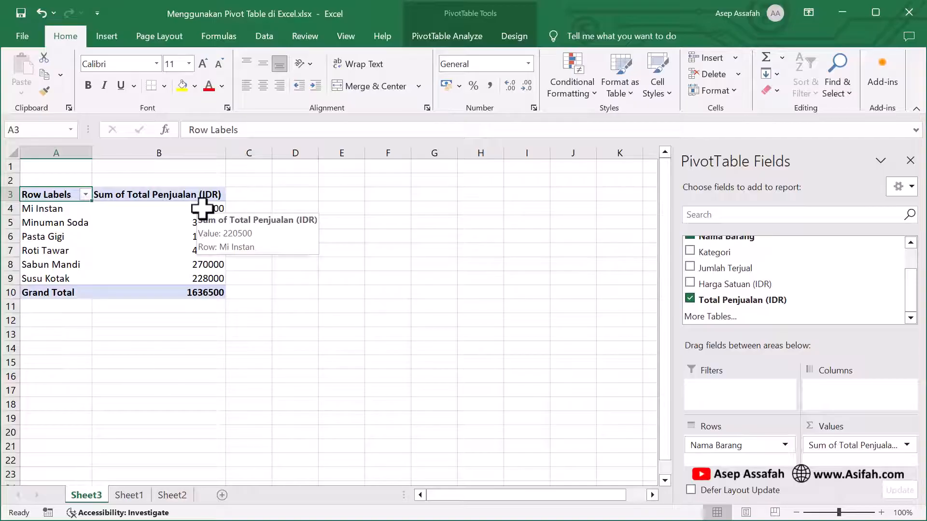
Apply the Comma Style number format to the Total Penjualan (IDR) figures in B4:B10, including the grand total
{"action": "left_click_drag", "start_coordinate": [201, 208], "coordinate": [207, 295]}
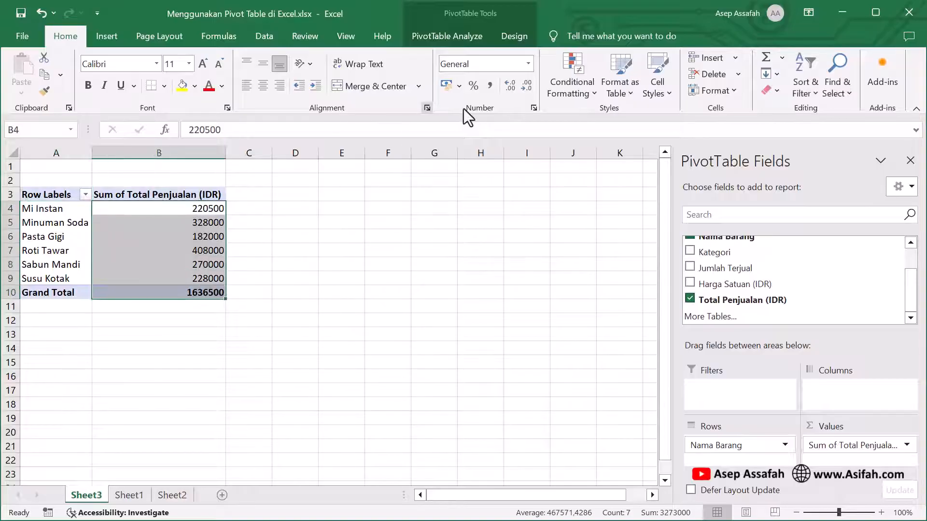
{"action": "left_click", "coordinate": [488, 89]}
{"action": "left_click", "coordinate": [199, 290]}
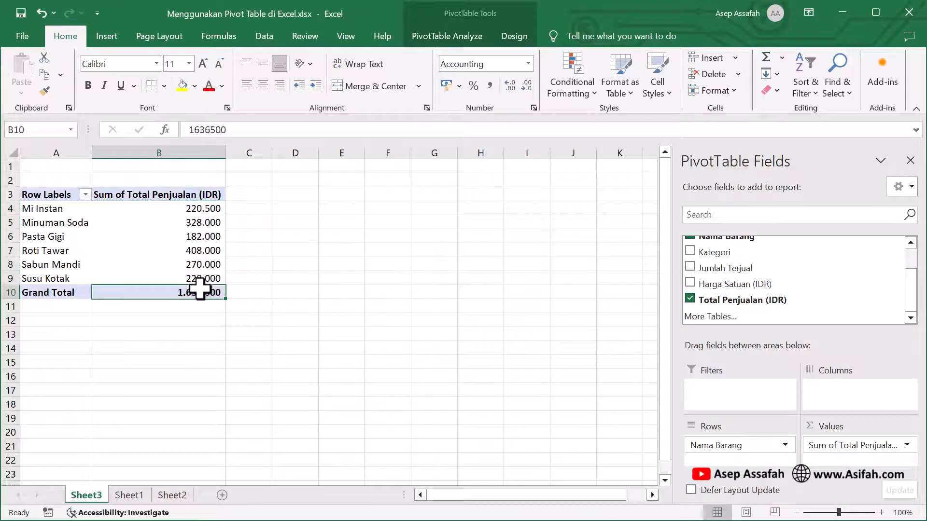
{"action": "left_click", "coordinate": [195, 208]}
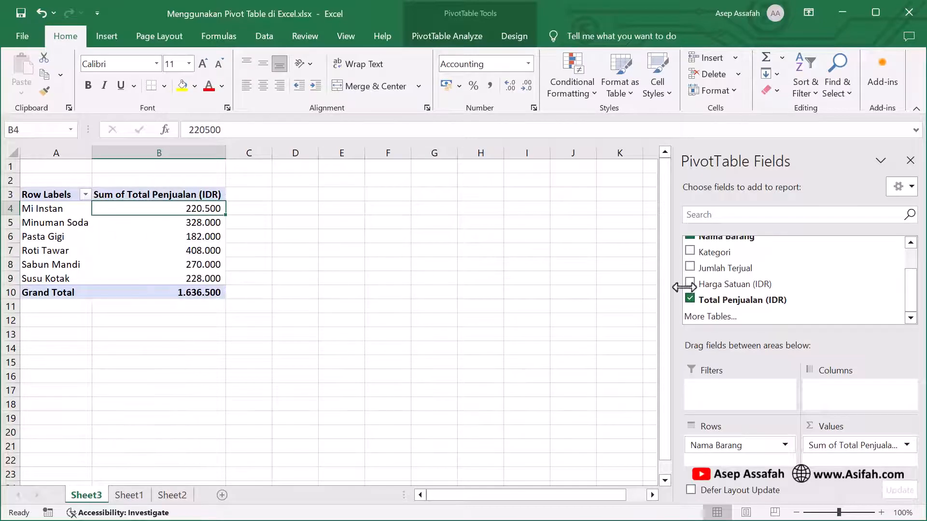
Add Tanggal to Columns and swap it with Nama Barang, so dates form the rows and item names the columns
{"action": "scroll", "coordinate": [840, 290], "scroll_direction": "up", "scroll_amount": 1}
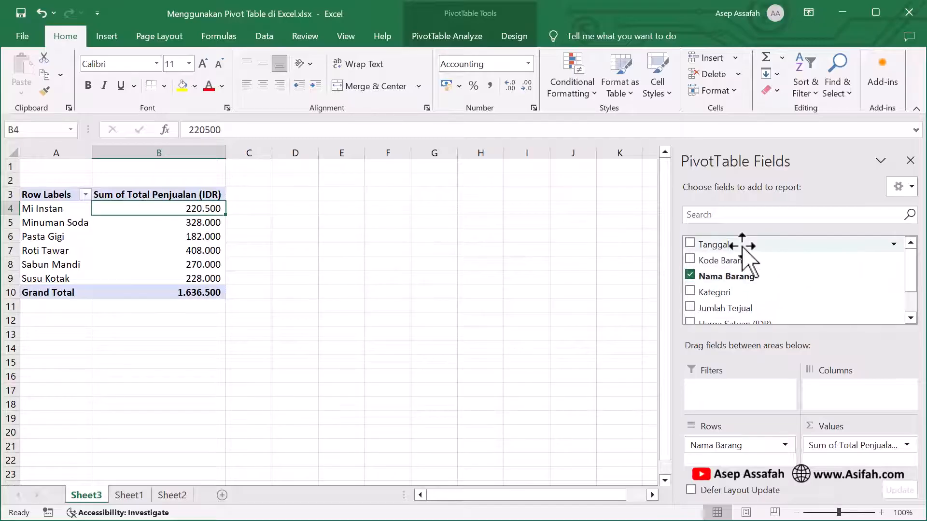
{"action": "left_click_drag", "start_coordinate": [742, 246], "coordinate": [873, 409]}
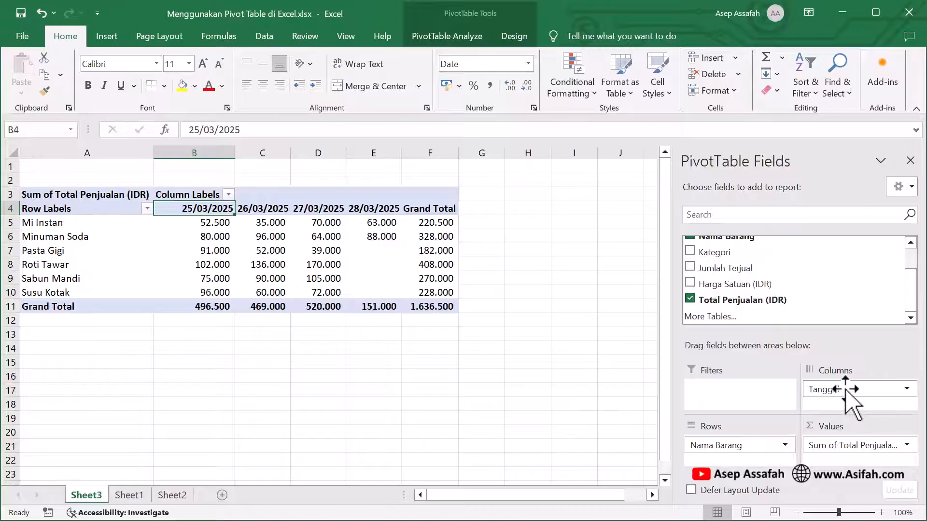
{"action": "left_click_drag", "start_coordinate": [844, 389], "coordinate": [867, 406]}
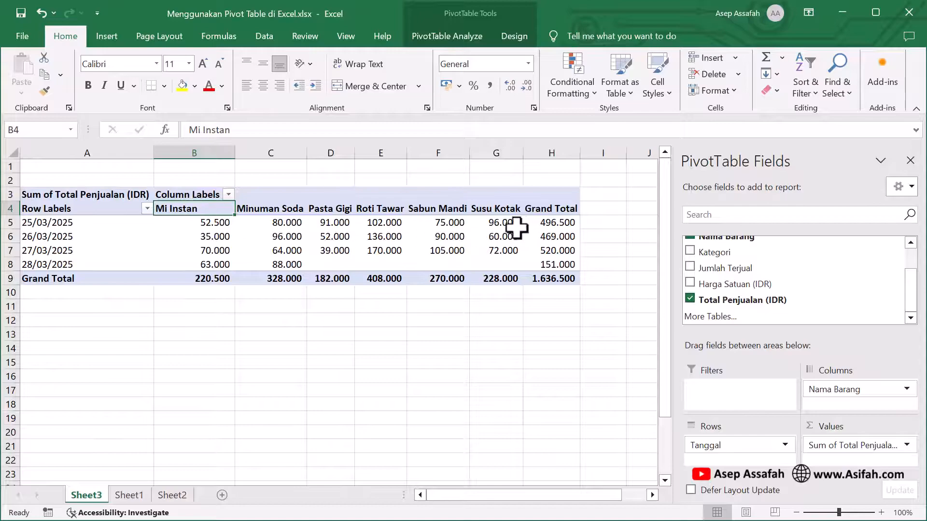
{"action": "mouse_move", "coordinate": [559, 222]}
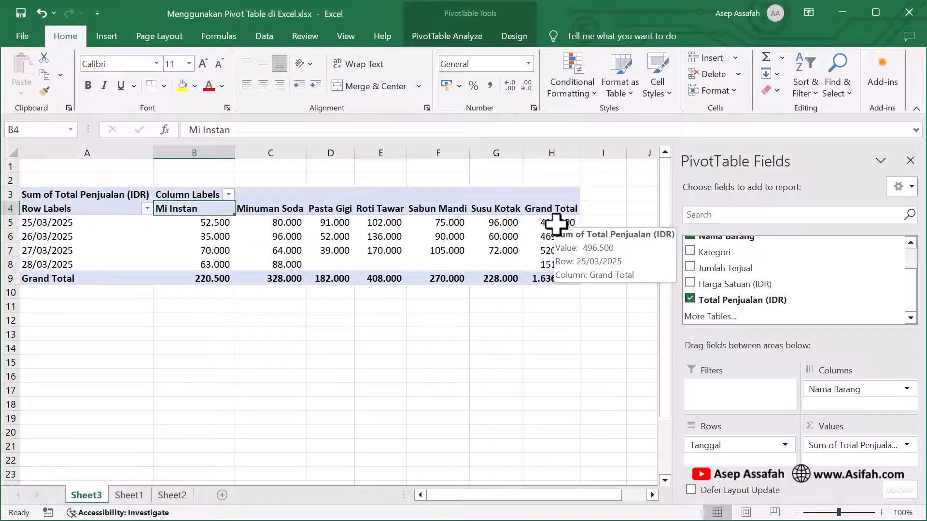
{"action": "mouse_move", "coordinate": [555, 281]}
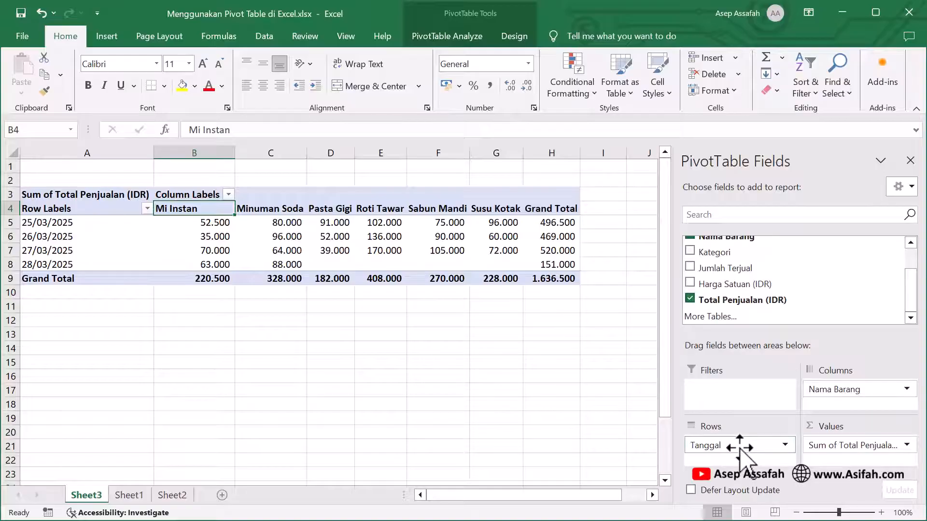
Remove Tanggal, Nama Barang and Total Penjualan (IDR) from the PivotTable to leave the report empty
{"action": "left_click_drag", "start_coordinate": [740, 448], "coordinate": [827, 278]}
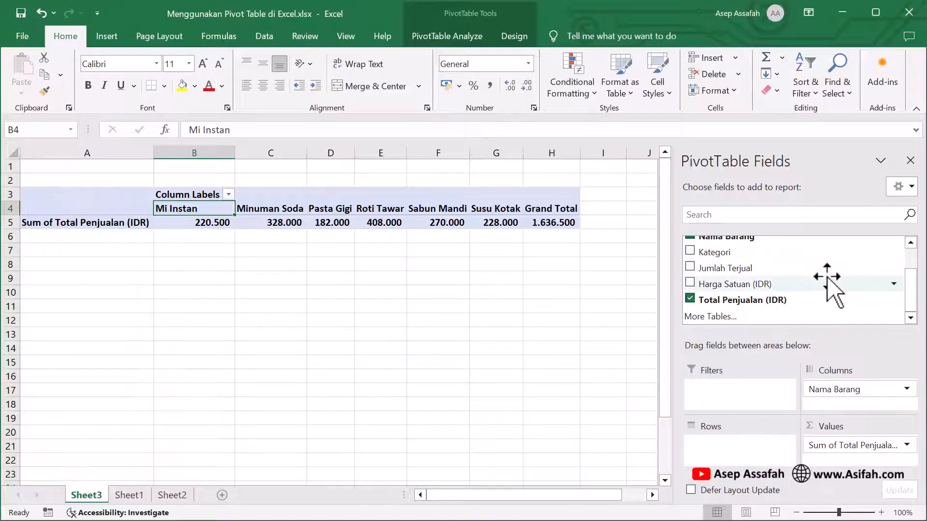
{"action": "scroll", "coordinate": [803, 270], "scroll_direction": "up", "scroll_amount": 1}
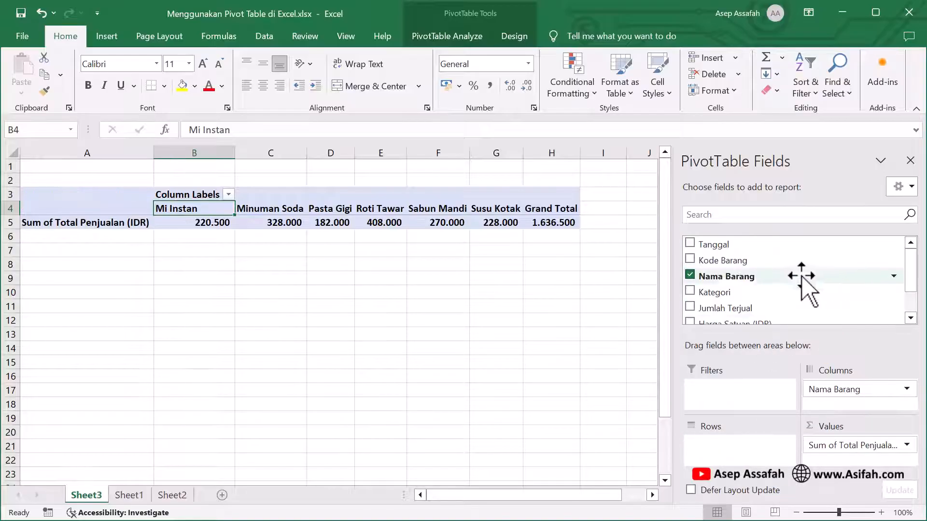
{"action": "left_click", "coordinate": [690, 276]}
{"action": "scroll", "coordinate": [700, 299], "scroll_direction": "down", "scroll_amount": 1}
{"action": "left_click", "coordinate": [689, 299]}
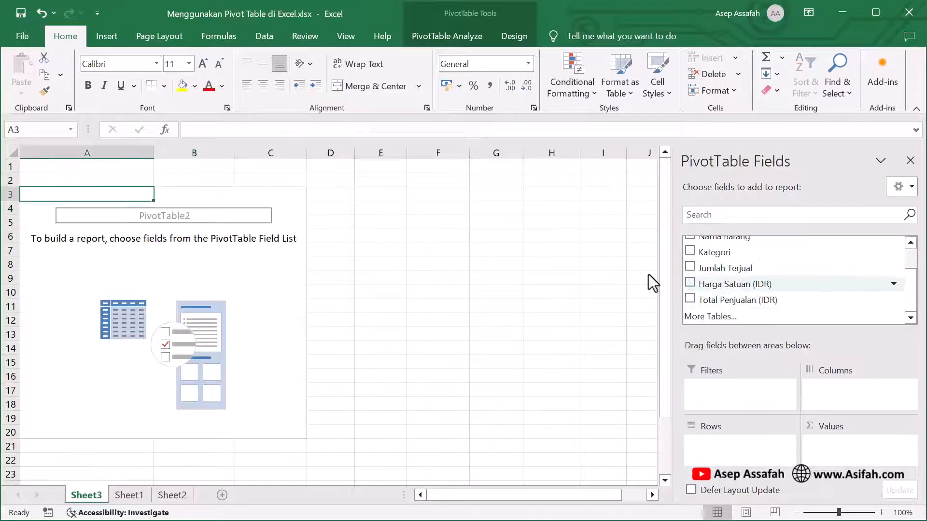
Place Nama Barang in Rows, and Harga Satuan (IDR), Jumlah Terjual and Total Penjualan (IDR) in that order in Values
{"action": "scroll", "coordinate": [833, 270], "scroll_direction": "up", "scroll_amount": 2}
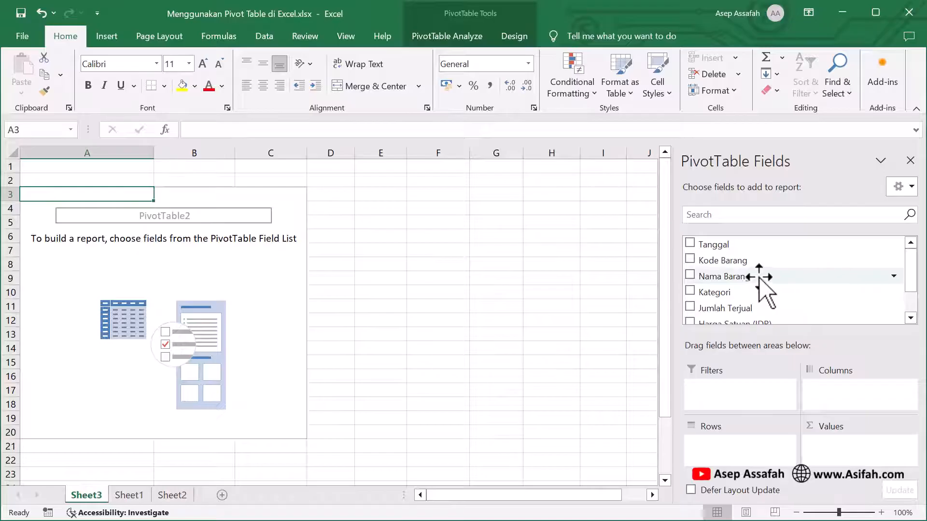
{"action": "left_click_drag", "start_coordinate": [758, 276], "coordinate": [753, 451]}
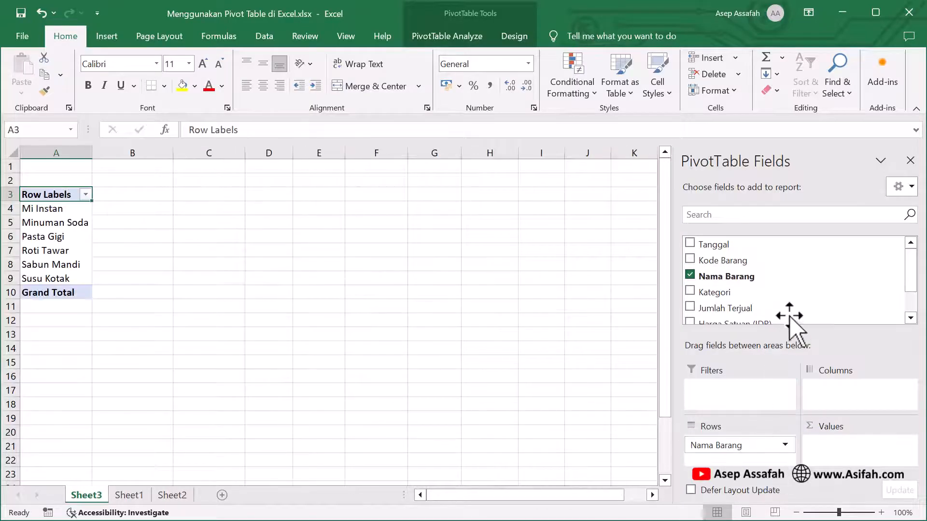
{"action": "scroll", "coordinate": [786, 315], "scroll_direction": "down", "scroll_amount": 1}
{"action": "left_click_drag", "start_coordinate": [767, 298], "coordinate": [859, 446]}
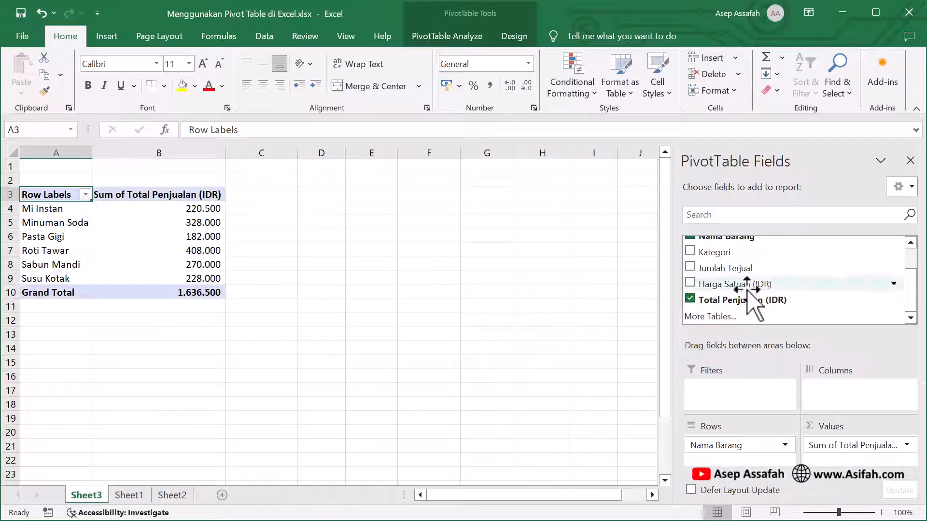
{"action": "left_click_drag", "start_coordinate": [743, 285], "coordinate": [862, 466]}
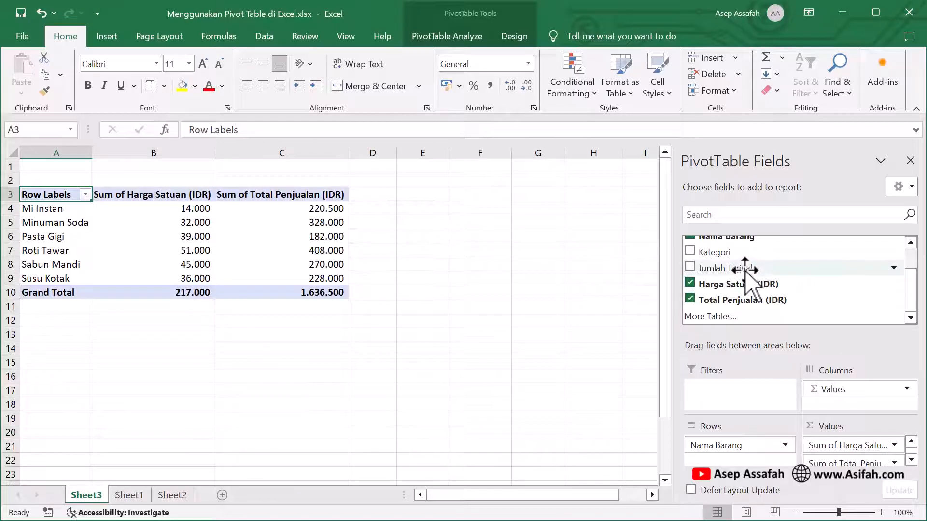
{"action": "left_click_drag", "start_coordinate": [743, 269], "coordinate": [849, 453]}
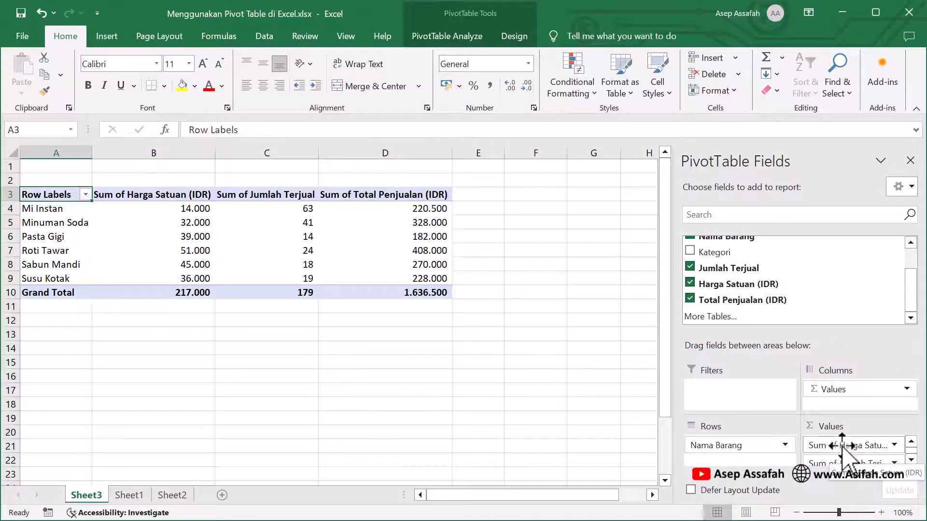
Add Tanggal to the Filters area as the report filter of the PivotTable
{"action": "scroll", "coordinate": [851, 295], "scroll_direction": "up", "scroll_amount": 1}
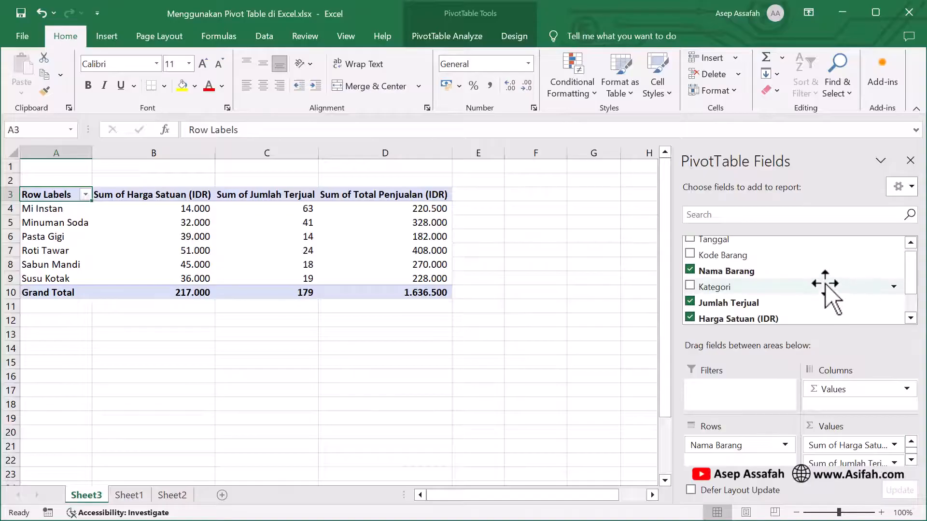
{"action": "left_click_drag", "start_coordinate": [719, 241], "coordinate": [736, 389]}
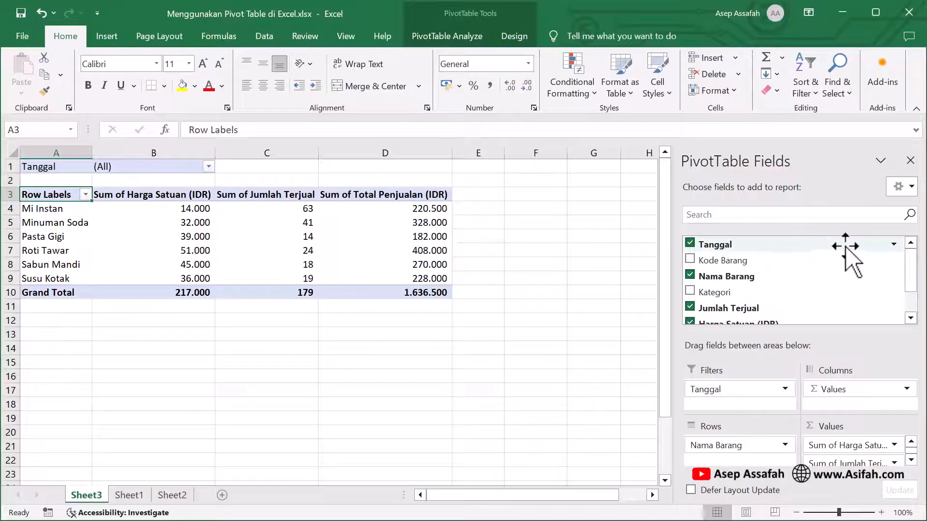
{"action": "scroll", "coordinate": [848, 296], "scroll_direction": "down", "scroll_amount": 2}
{"action": "scroll", "coordinate": [732, 244], "scroll_direction": "up", "scroll_amount": 2}
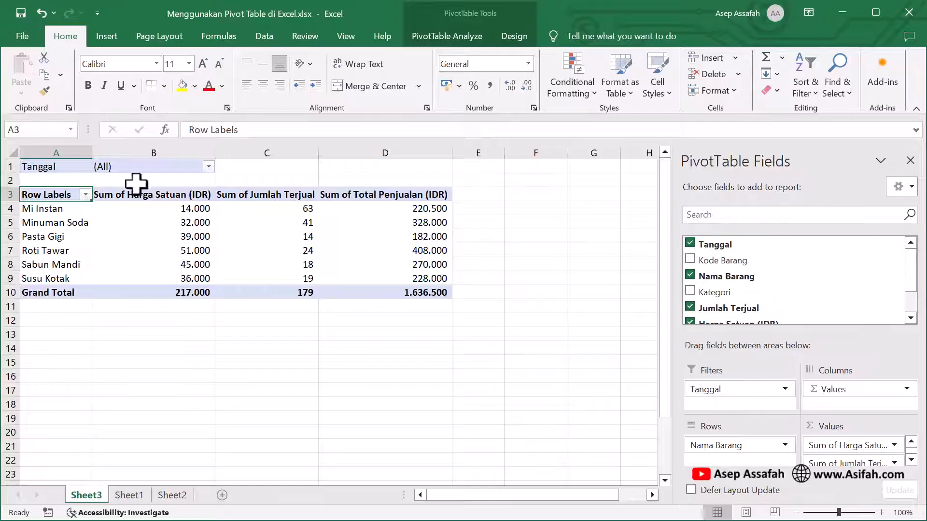
Summarize the Harga Satuan (IDR) values by Max instead of Sum, and check the first item's figures in each value column
{"action": "left_click", "coordinate": [179, 210]}
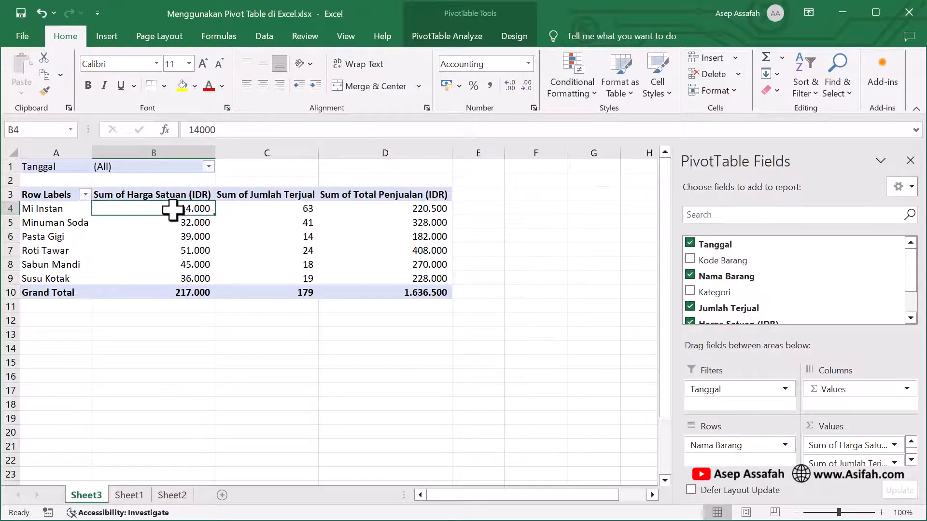
{"action": "right_click", "coordinate": [172, 209]}
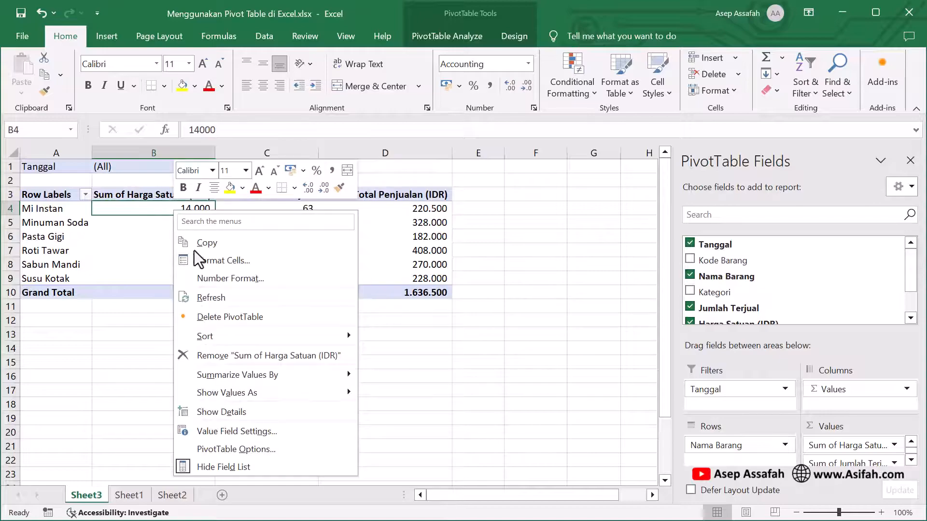
{"action": "mouse_move", "coordinate": [319, 377]}
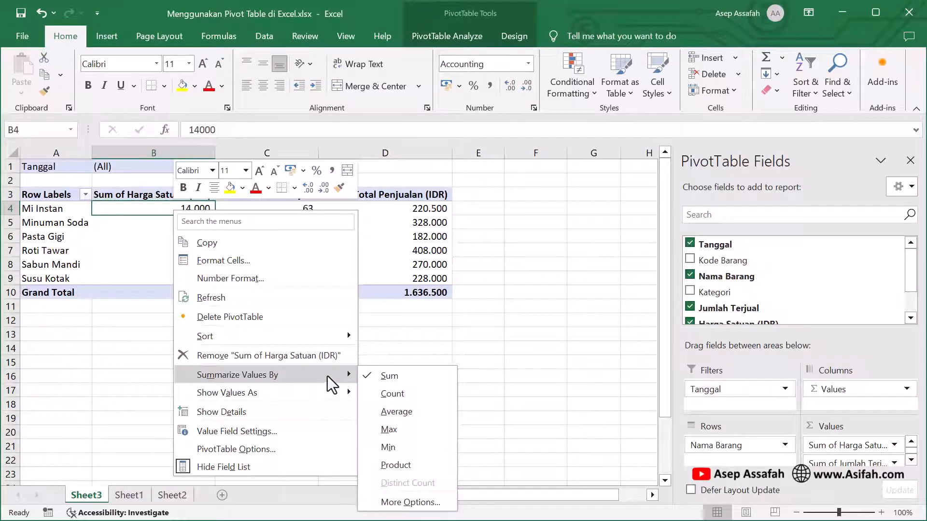
{"action": "left_click", "coordinate": [401, 431]}
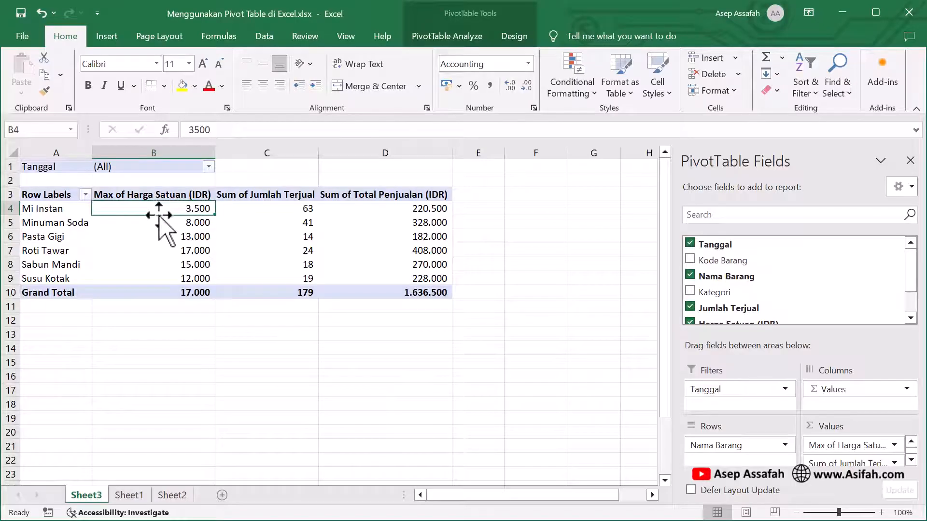
{"action": "left_click", "coordinate": [165, 229]}
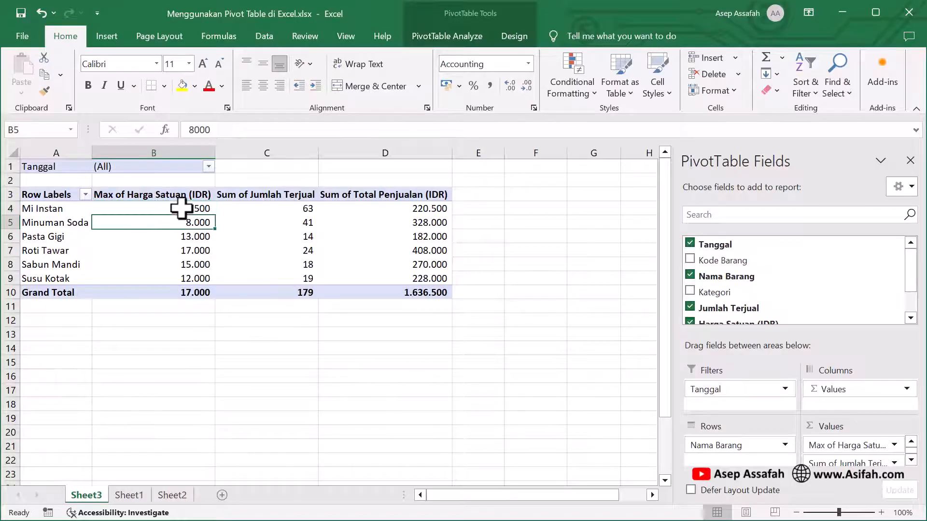
{"action": "left_click", "coordinate": [181, 208]}
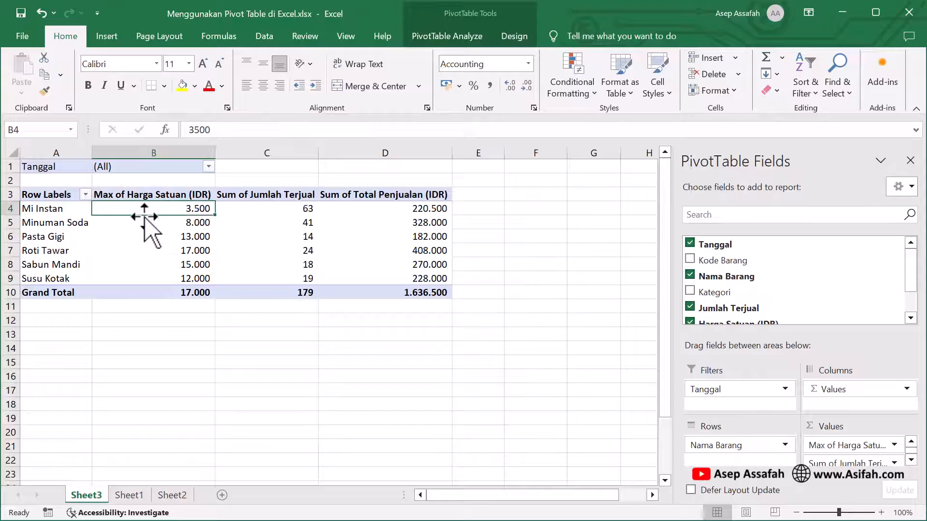
{"action": "left_click", "coordinate": [283, 209]}
{"action": "left_click", "coordinate": [409, 213]}
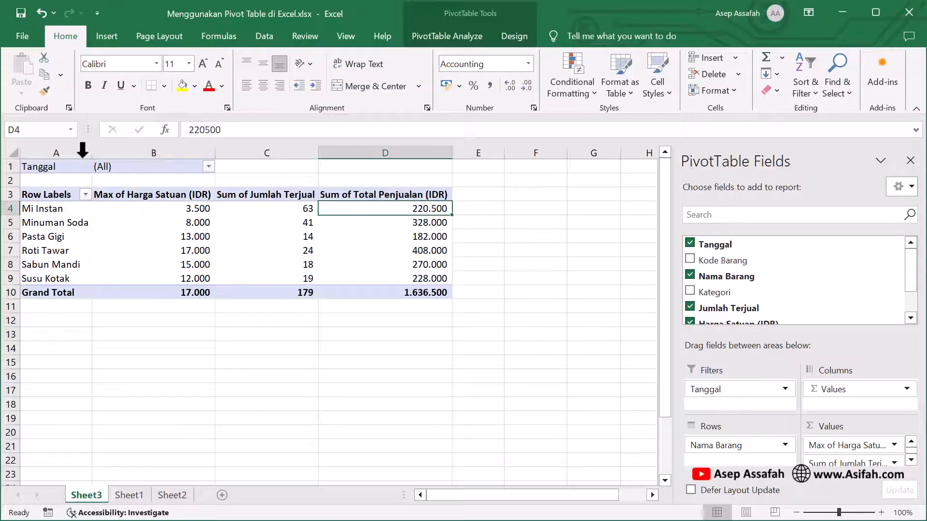
Filter the PivotTable by Tanggal to show only sales from 25/03/2025
{"action": "left_click", "coordinate": [209, 167]}
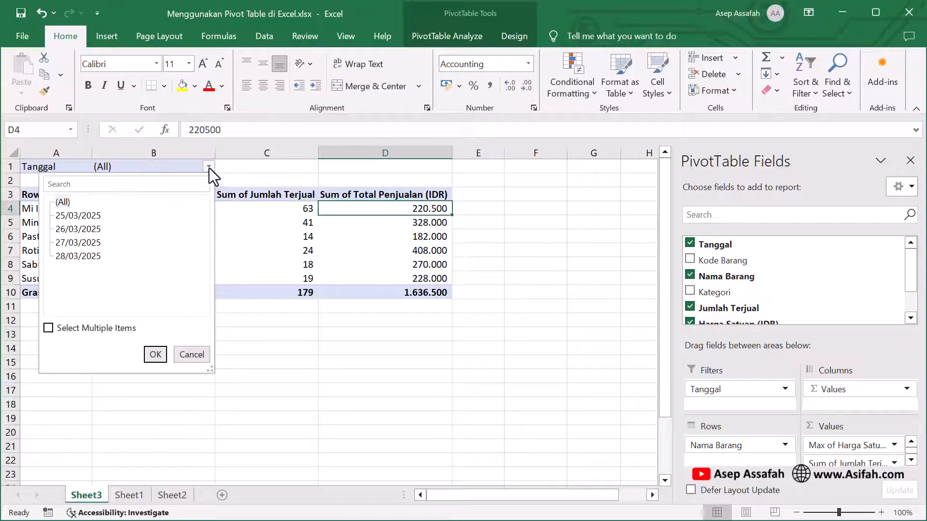
{"action": "left_click", "coordinate": [92, 218]}
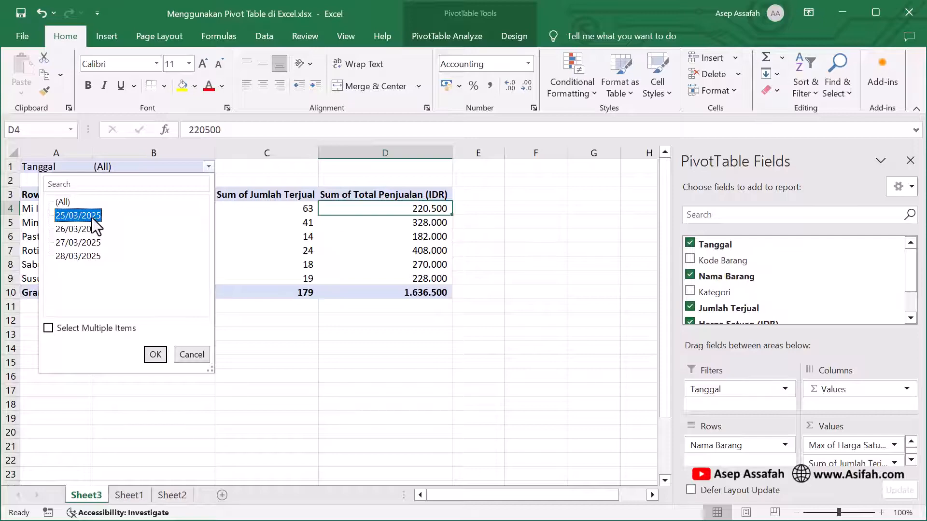
{"action": "left_click", "coordinate": [155, 355]}
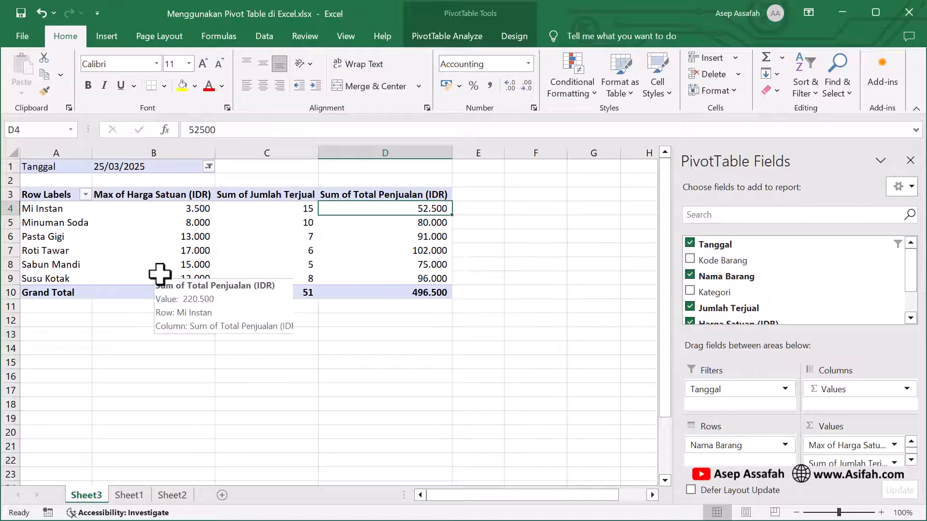
Change the Tanggal report filter to 26/03/2025
{"action": "left_click", "coordinate": [209, 166]}
{"action": "left_click", "coordinate": [72, 229]}
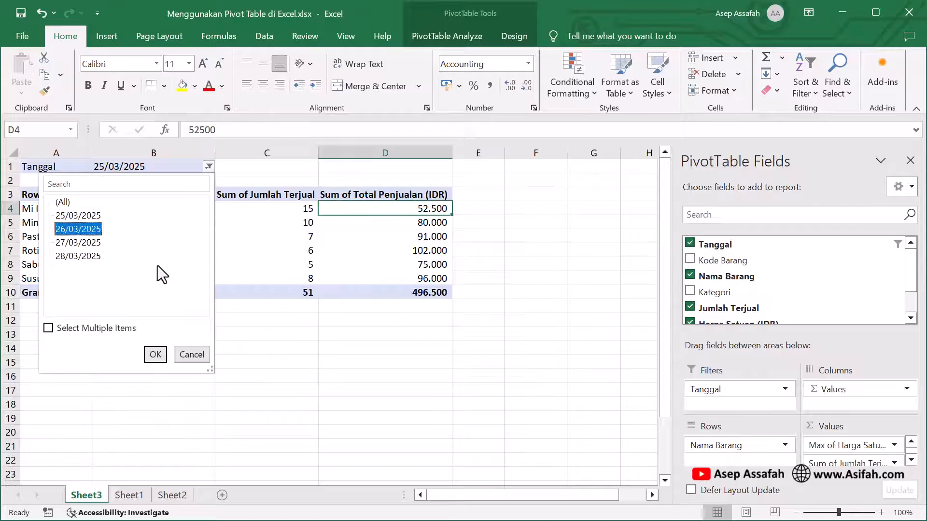
{"action": "left_click", "coordinate": [155, 354]}
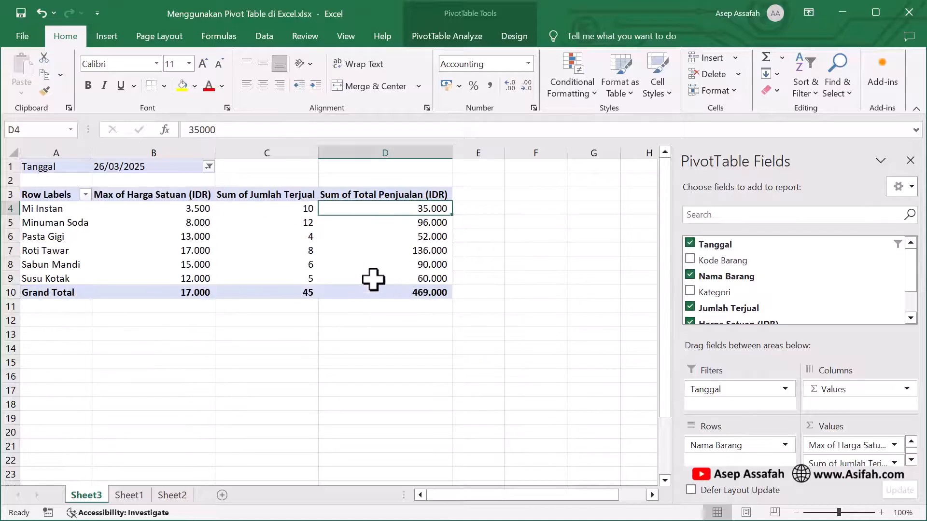
Allow multiple dates in the Tanggal report filter and show only sales from 27/03/2025 and 28/03/2025
{"action": "left_click", "coordinate": [209, 167]}
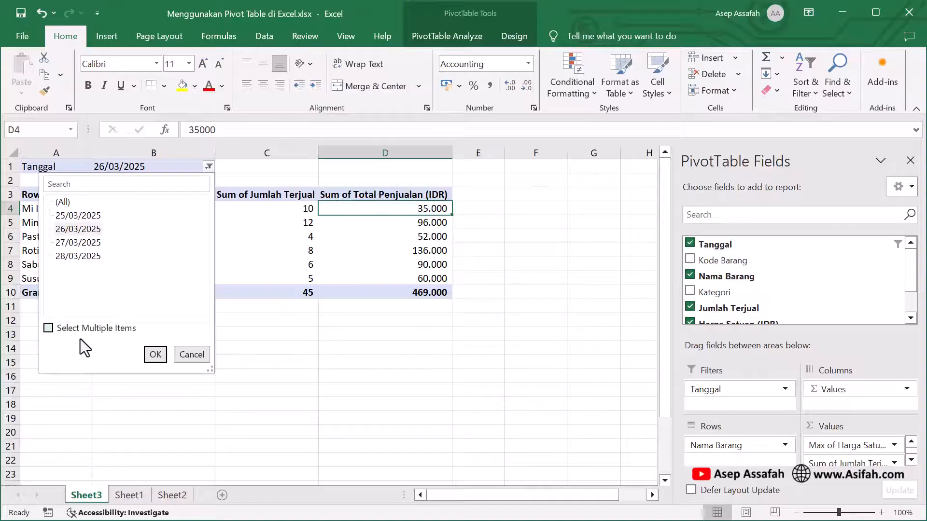
{"action": "left_click", "coordinate": [47, 329]}
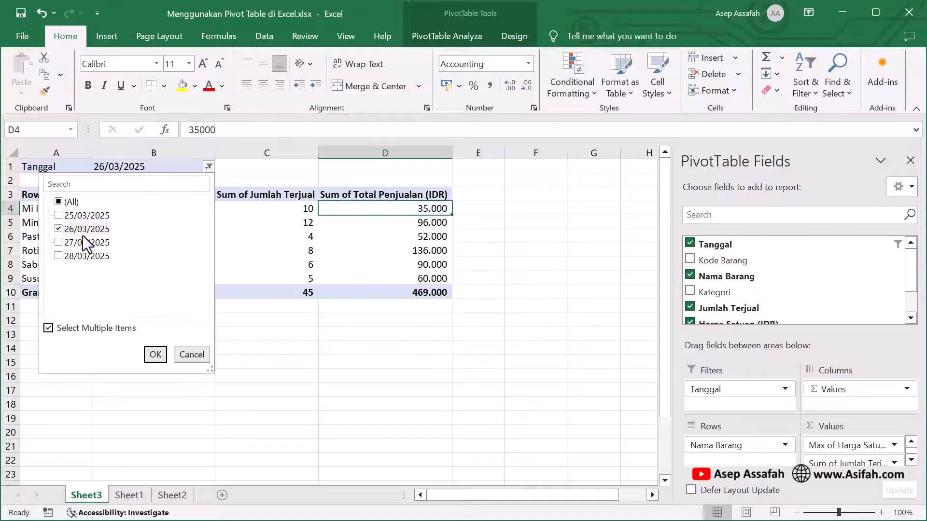
{"action": "left_click", "coordinate": [58, 229]}
{"action": "left_click", "coordinate": [58, 242]}
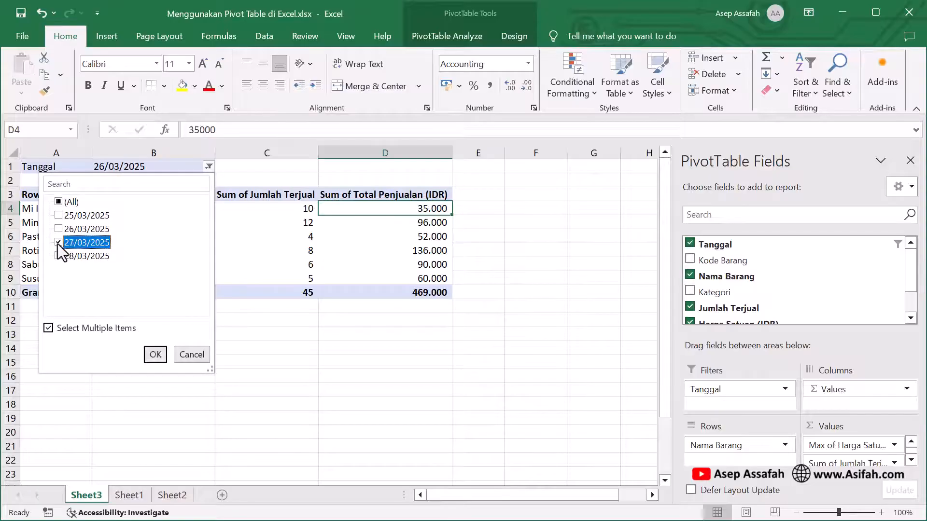
{"action": "left_click", "coordinate": [58, 257]}
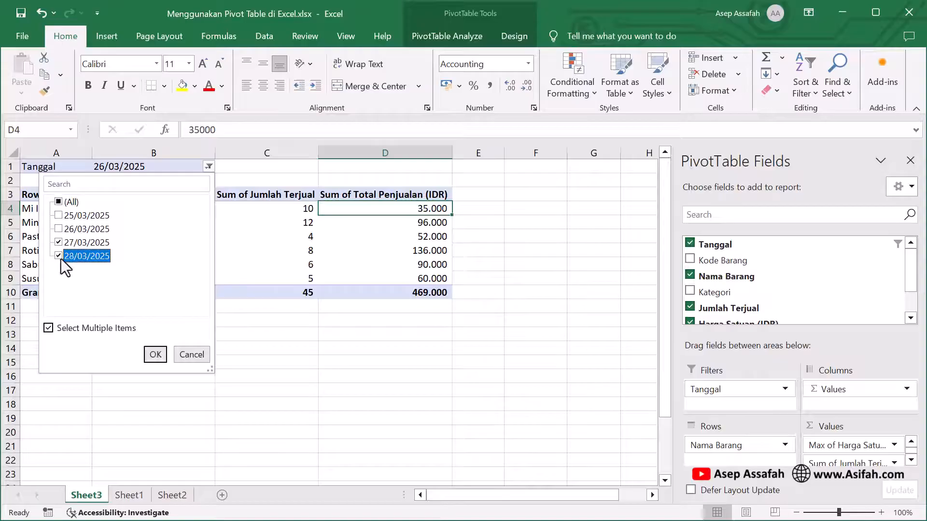
{"action": "left_click", "coordinate": [155, 355]}
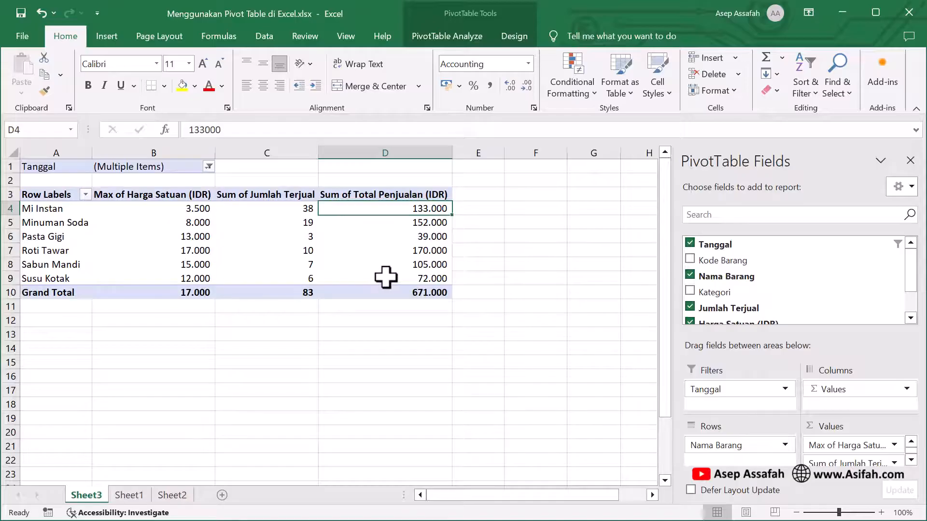
Turn off multiple selection in the Tanggal report filter and set it back to (All) dates
{"action": "left_click", "coordinate": [209, 167]}
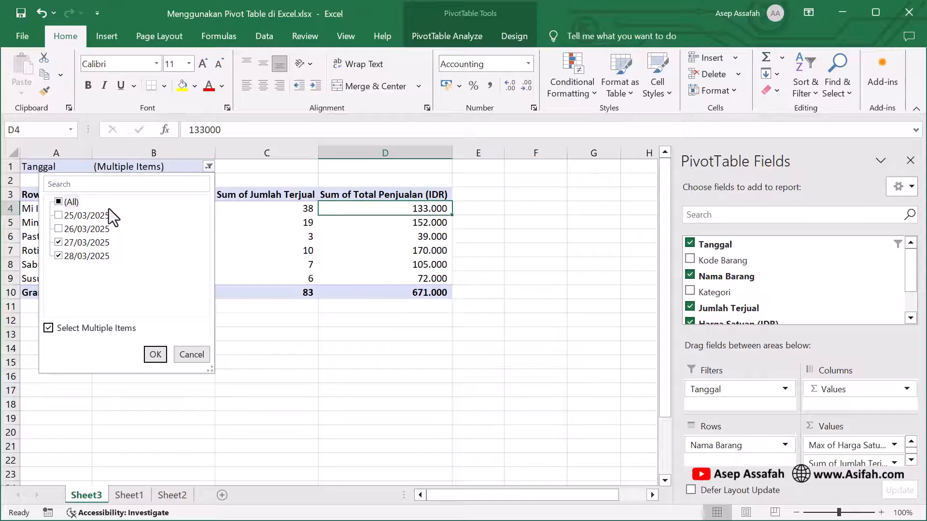
{"action": "left_click", "coordinate": [49, 328]}
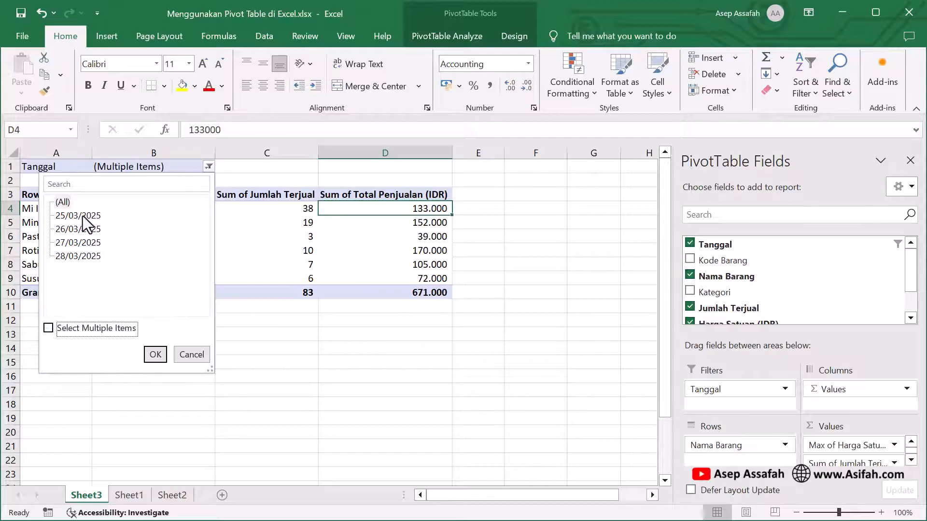
{"action": "left_click", "coordinate": [153, 357]}
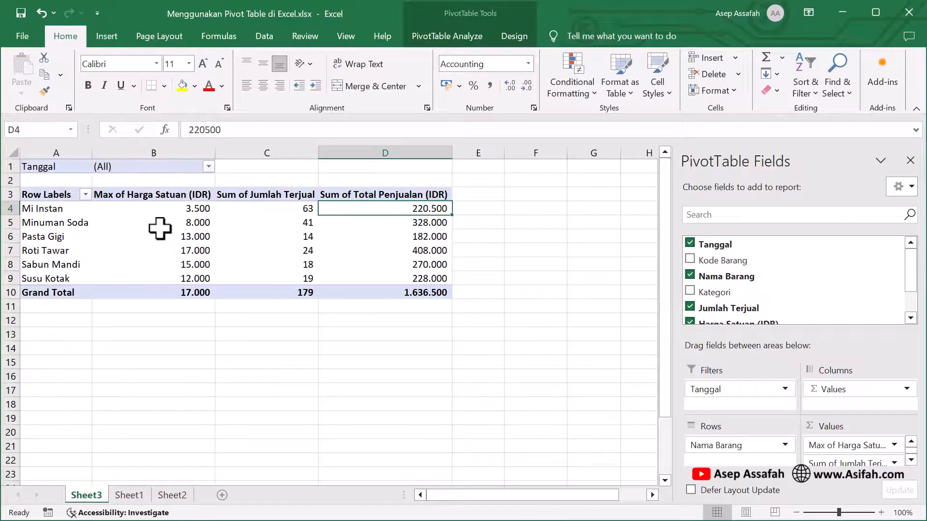
Show the Sum of Total Penjualan (IDR) values as % of Grand Total and check the first item against the total row
{"action": "mouse_move", "coordinate": [160, 226]}
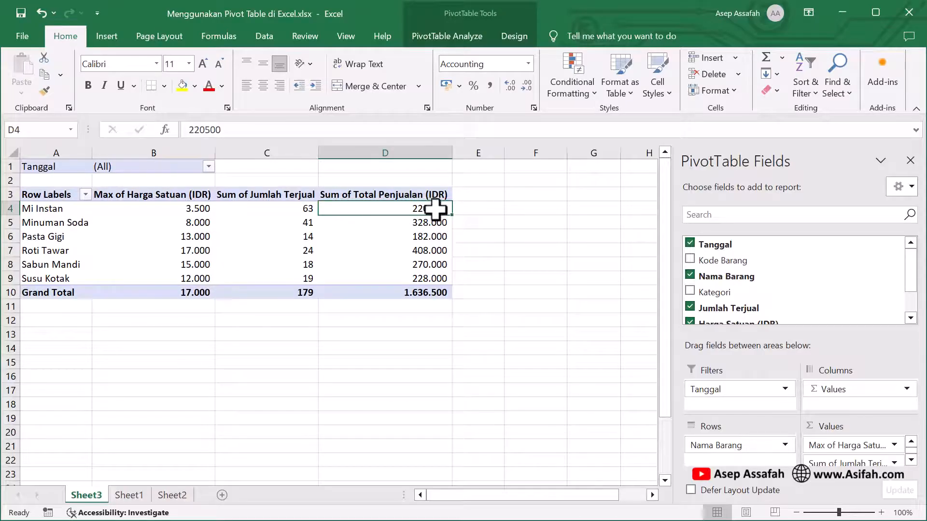
{"action": "left_click", "coordinate": [415, 236]}
{"action": "left_click", "coordinate": [416, 223]}
{"action": "left_click", "coordinate": [421, 209]}
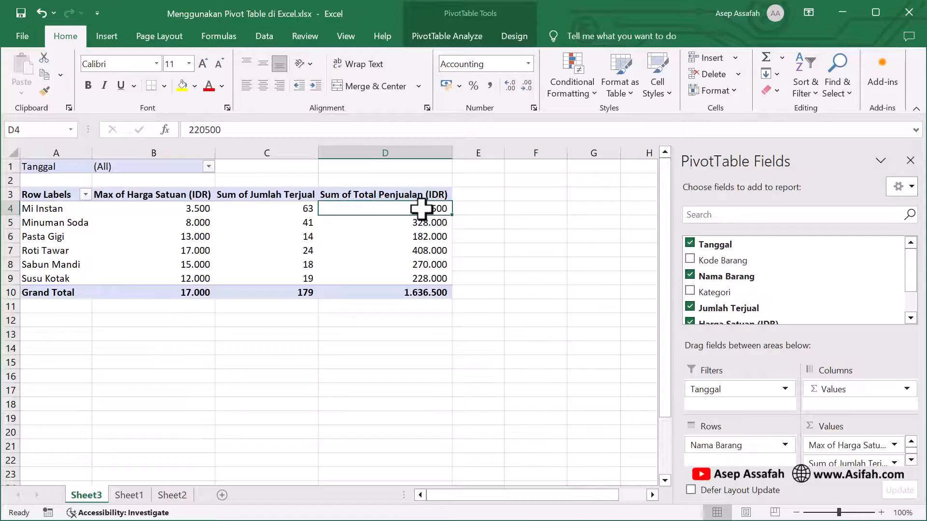
{"action": "right_click", "coordinate": [421, 209]}
{"action": "mouse_move", "coordinate": [575, 380]}
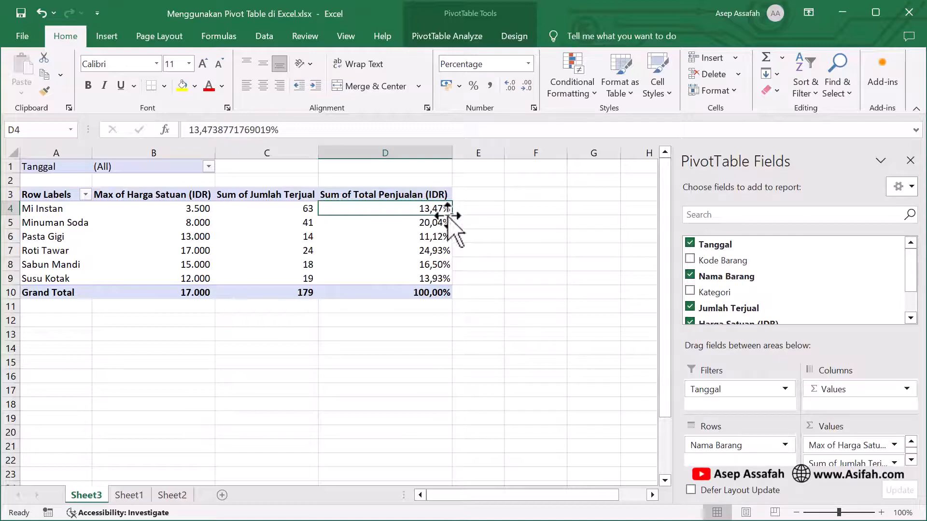
{"action": "left_click", "coordinate": [429, 293]}
{"action": "left_click", "coordinate": [432, 208]}
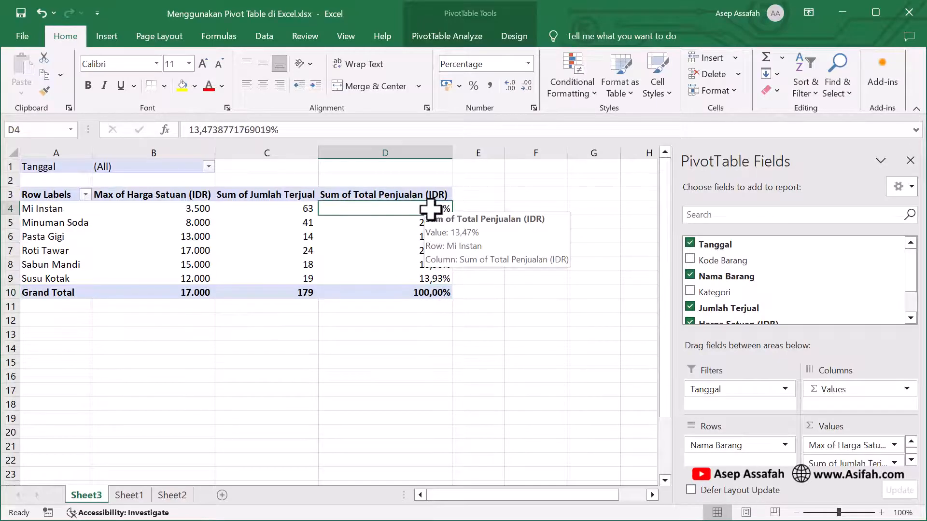
Sort the PivotTable items by Sum of Total Penjualan (IDR) from largest to smallest
{"action": "right_click", "coordinate": [430, 208]}
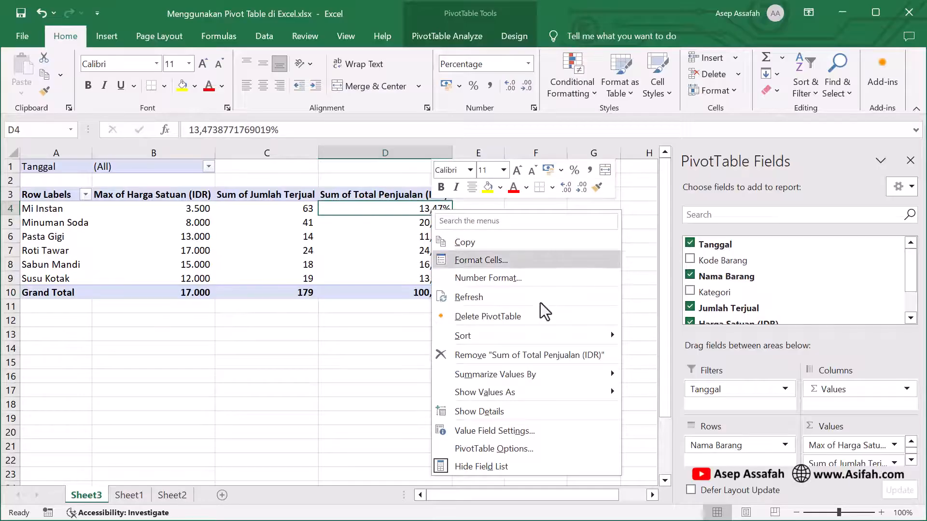
{"action": "mouse_move", "coordinate": [600, 341]}
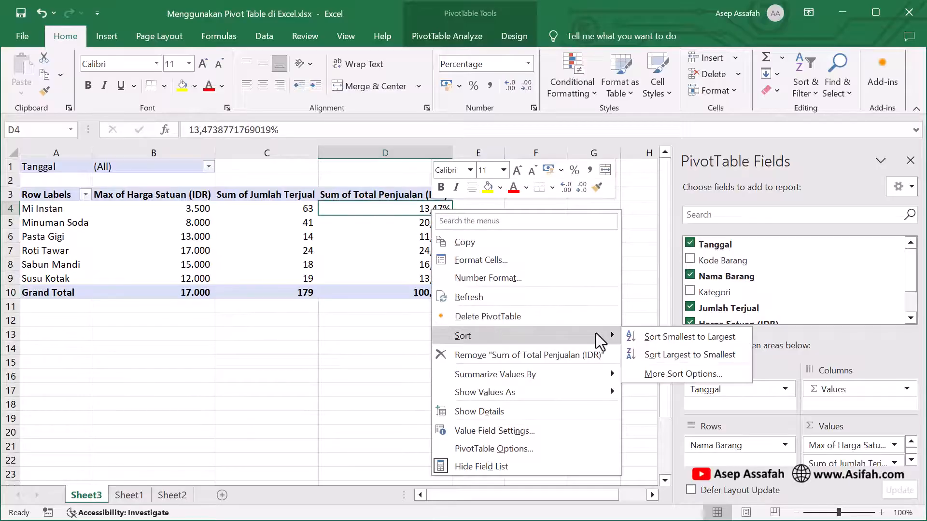
{"action": "left_click", "coordinate": [662, 355]}
{"action": "left_click", "coordinate": [554, 307]}
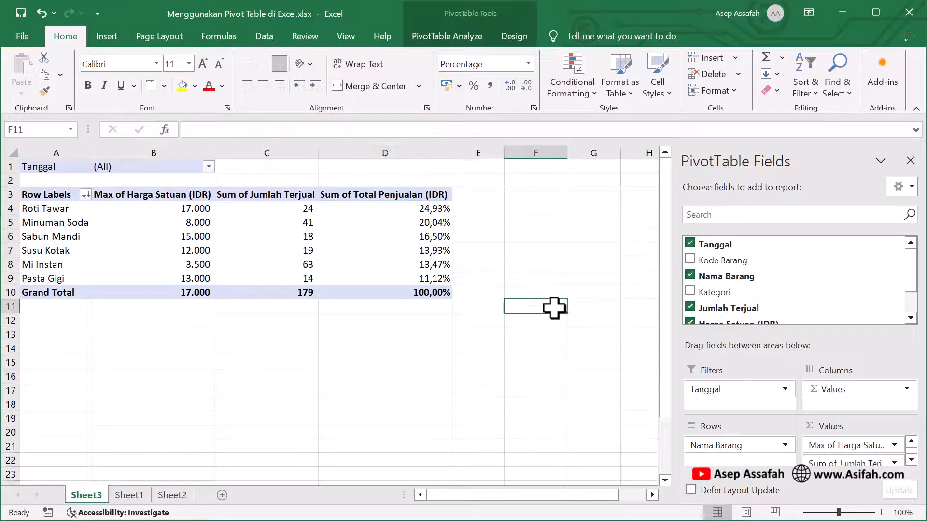
Set the Sum of Total Penjualan (IDR) values back to No Calculation so they show as amounts
{"action": "left_click", "coordinate": [427, 208]}
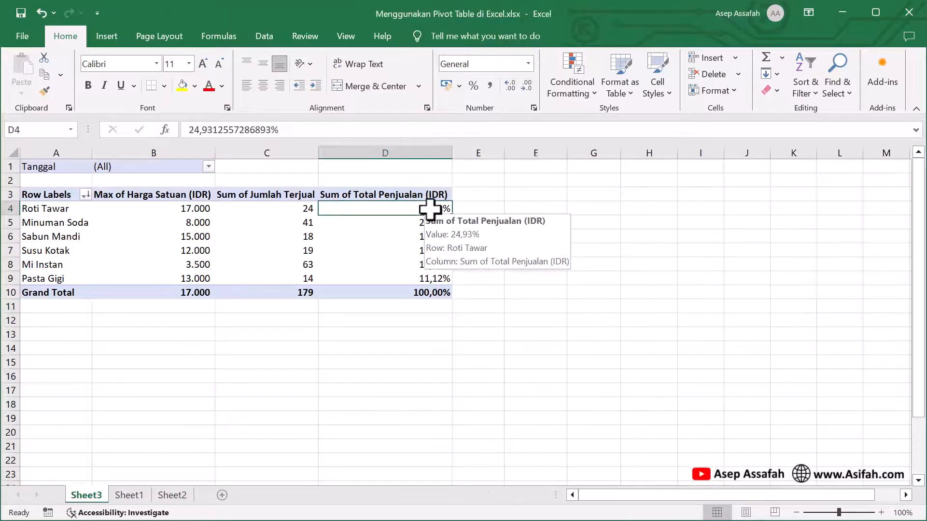
{"action": "right_click", "coordinate": [427, 208]}
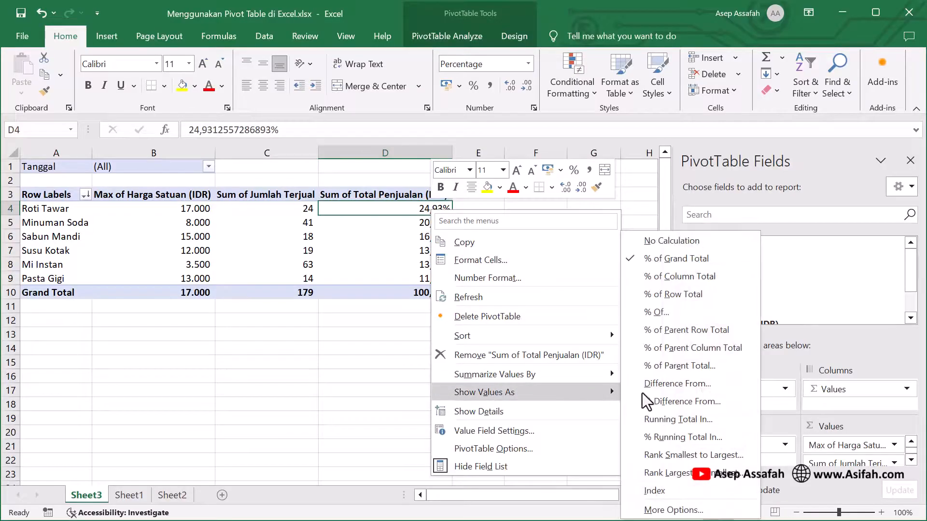
{"action": "left_click", "coordinate": [668, 183]}
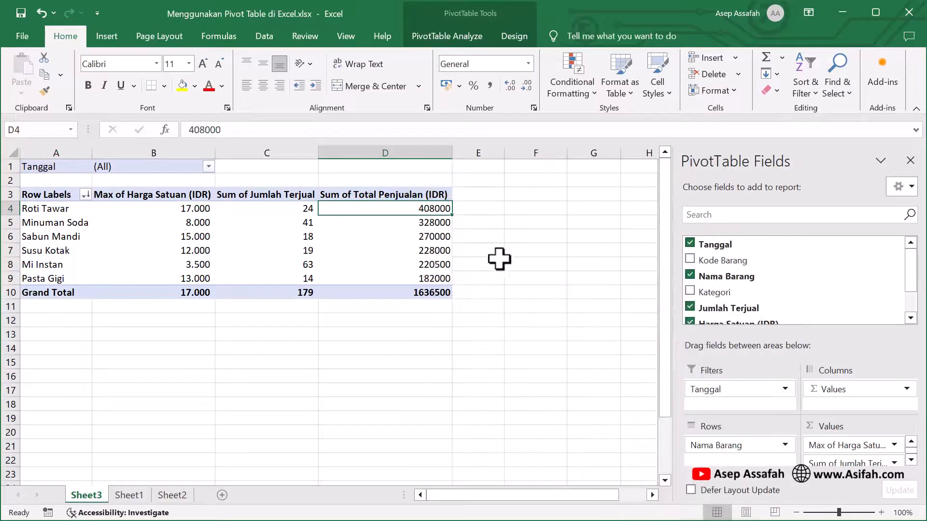
Apply Comma Style to the Sum of Total Penjualan (IDR) values in D4:D10, including the grand total
{"action": "left_click_drag", "start_coordinate": [436, 209], "coordinate": [432, 294]}
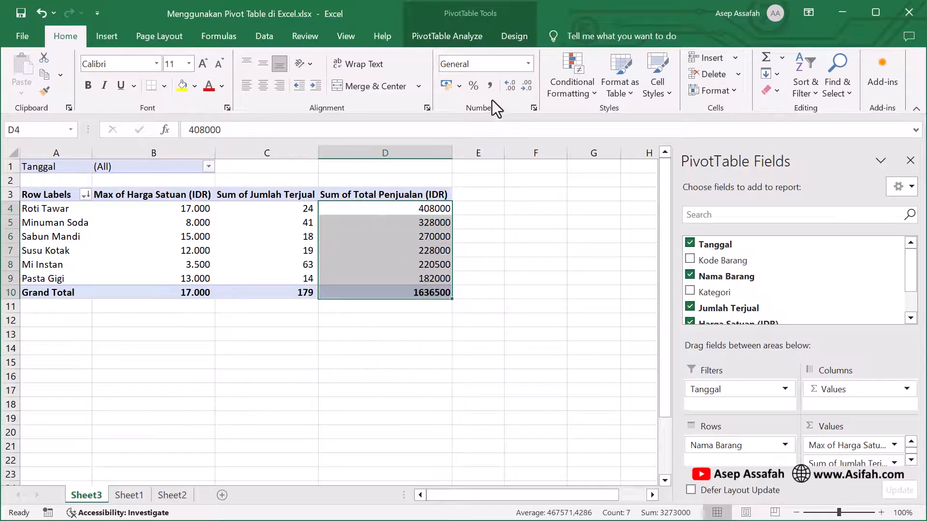
{"action": "left_click", "coordinate": [491, 85]}
{"action": "left_click", "coordinate": [471, 335]}
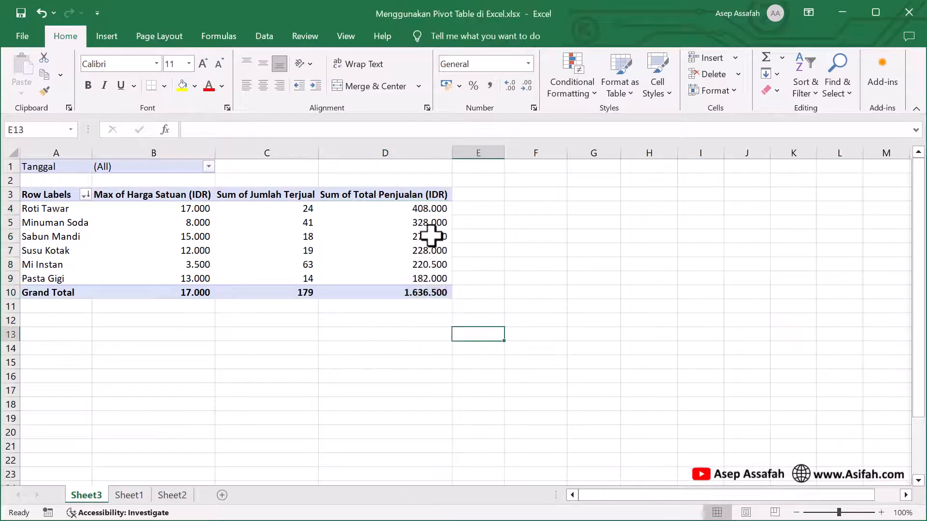
{"action": "left_click", "coordinate": [432, 209]}
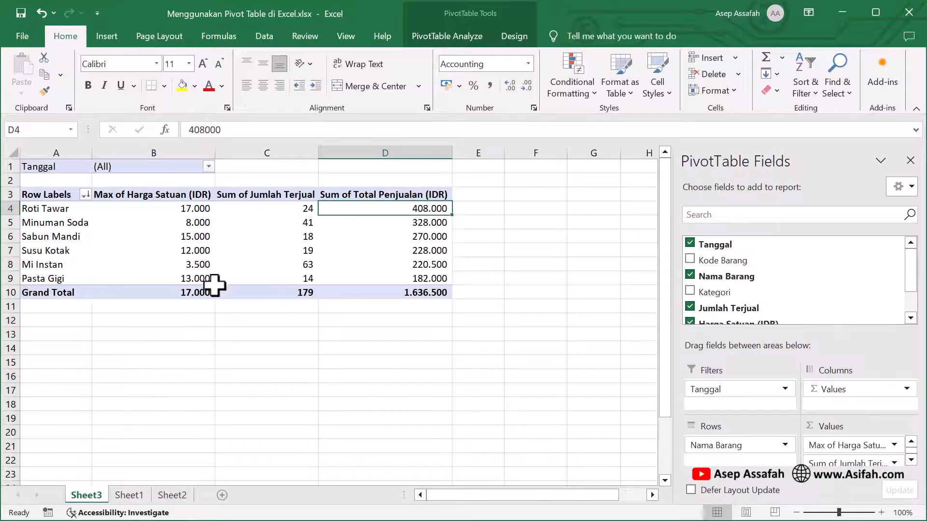
Examine the Sheet2 dataset, checking its columns and how far down its records extend
{"action": "left_click", "coordinate": [172, 496]}
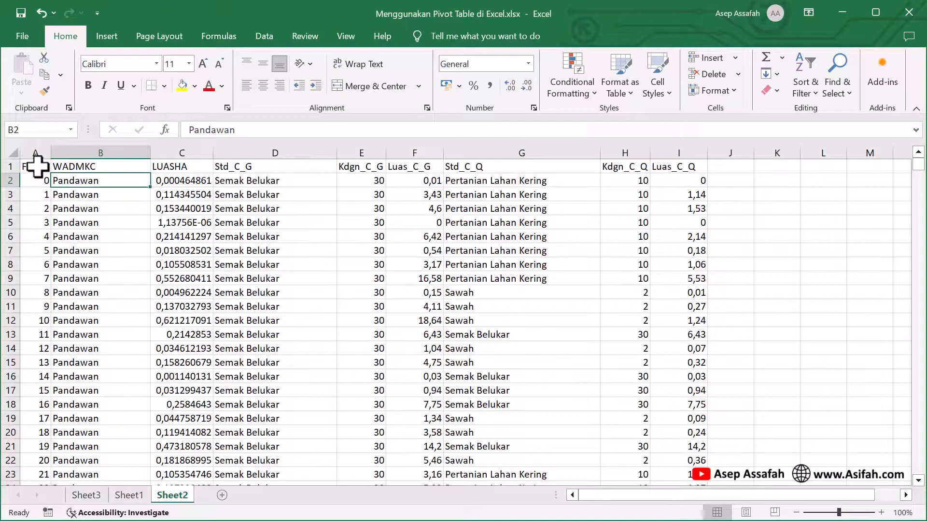
{"action": "left_click", "coordinate": [37, 166]}
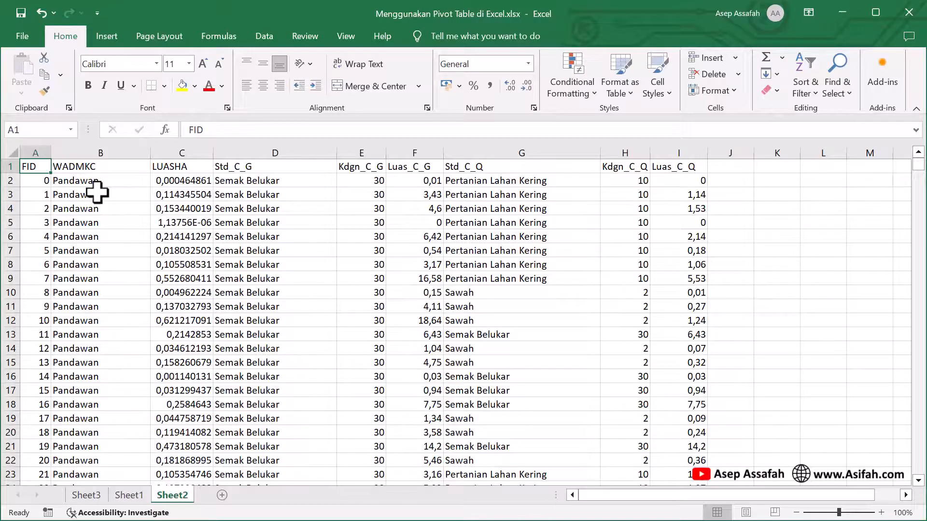
{"action": "key", "text": "ctrl+Down"}
{"action": "scroll", "coordinate": [139, 252], "scroll_direction": "down", "scroll_amount": 1}
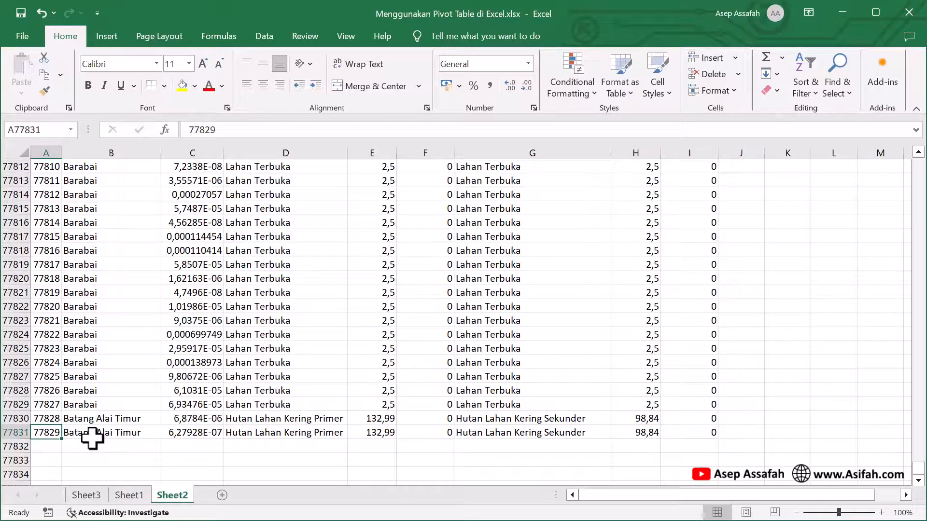
{"action": "key", "text": "ctrl+Home"}
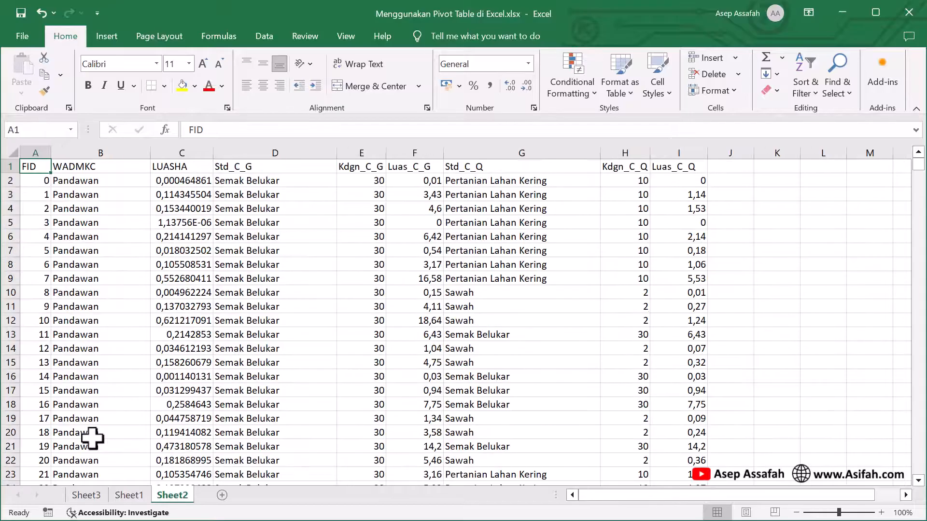
{"action": "left_click", "coordinate": [124, 236]}
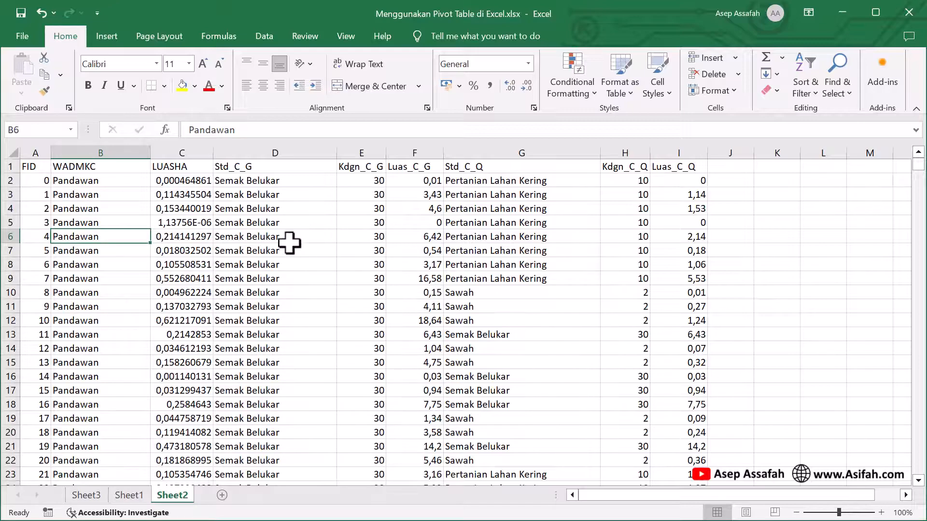
{"action": "left_click", "coordinate": [222, 232]}
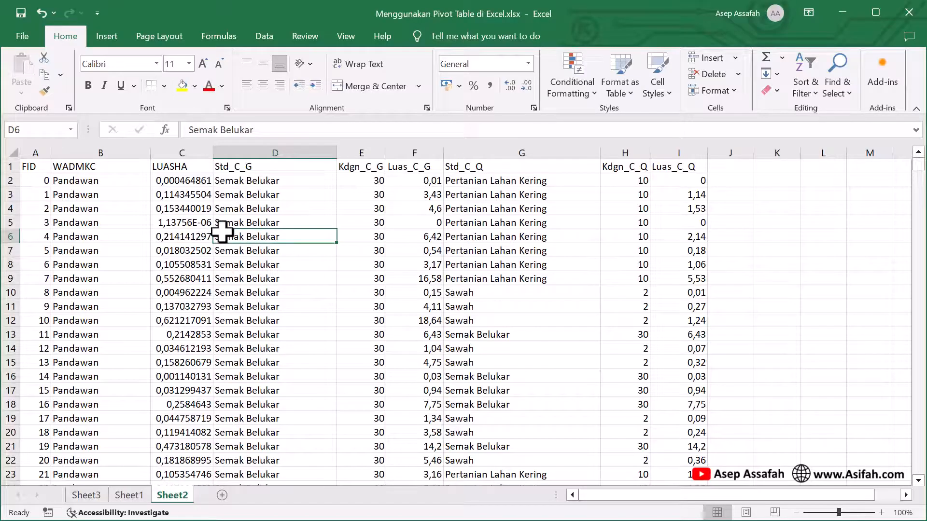
Create a PivotTable on a new worksheet from Sheet2!$A$1:$I$77831 and look through its available fields
{"action": "left_click", "coordinate": [77, 224]}
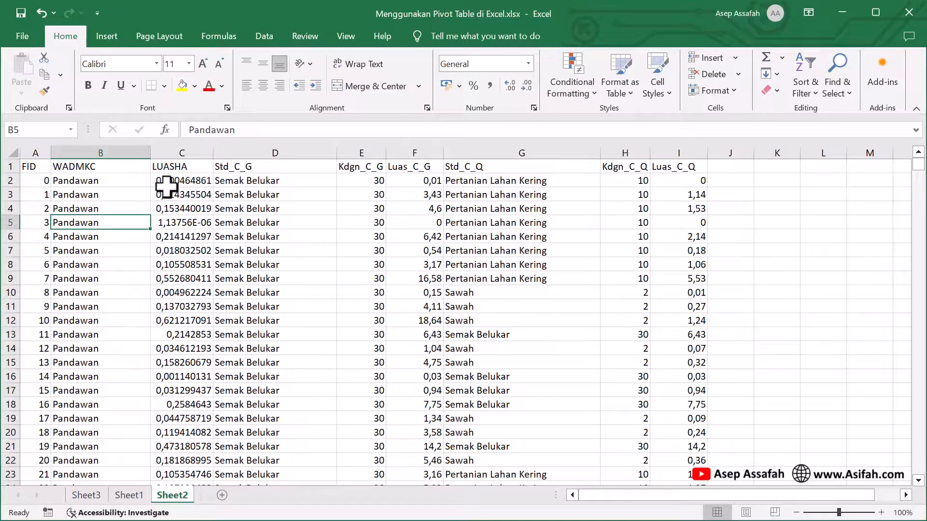
{"action": "left_click", "coordinate": [115, 36]}
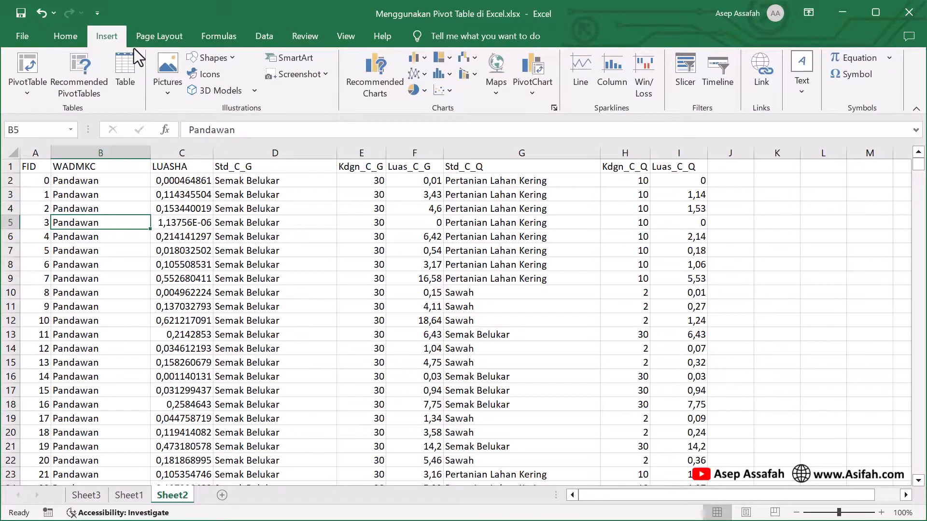
{"action": "left_click", "coordinate": [33, 68]}
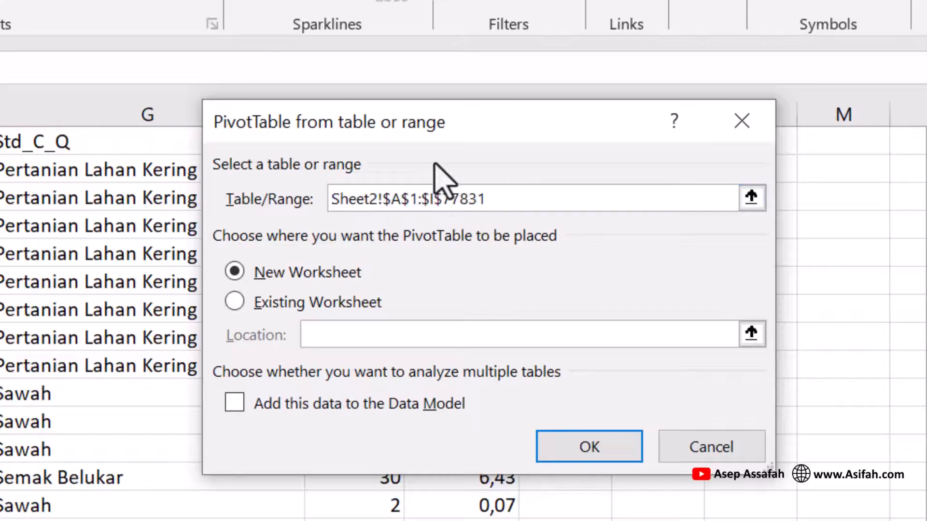
{"action": "left_click_drag", "start_coordinate": [440, 133], "coordinate": [554, 172]}
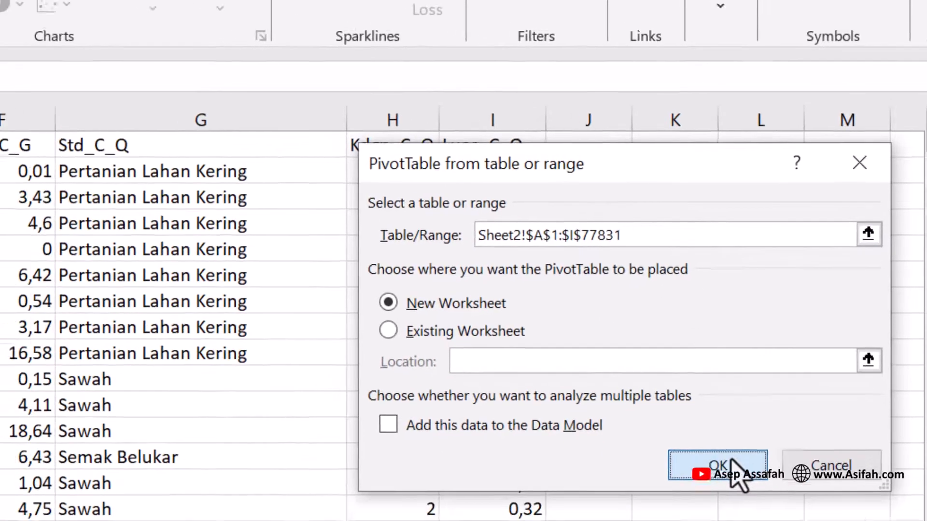
{"action": "left_click", "coordinate": [723, 484]}
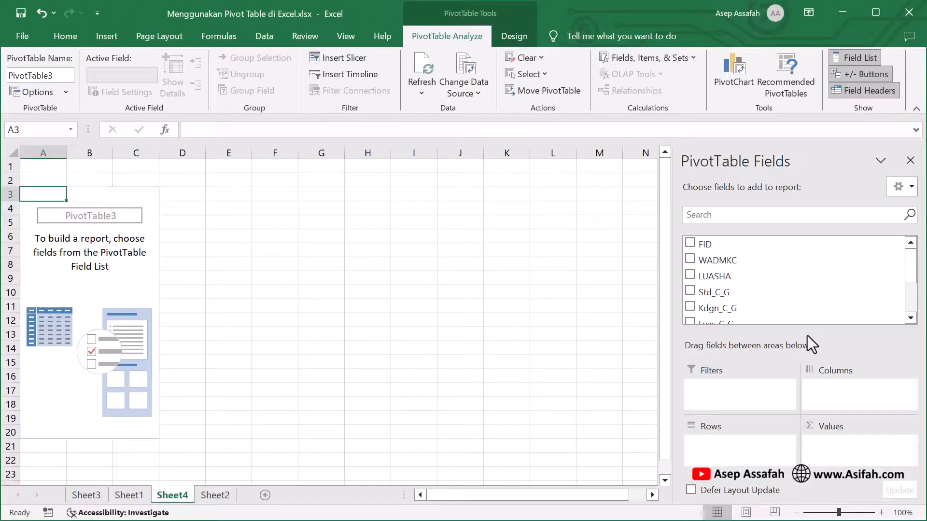
{"action": "left_click", "coordinate": [75, 262]}
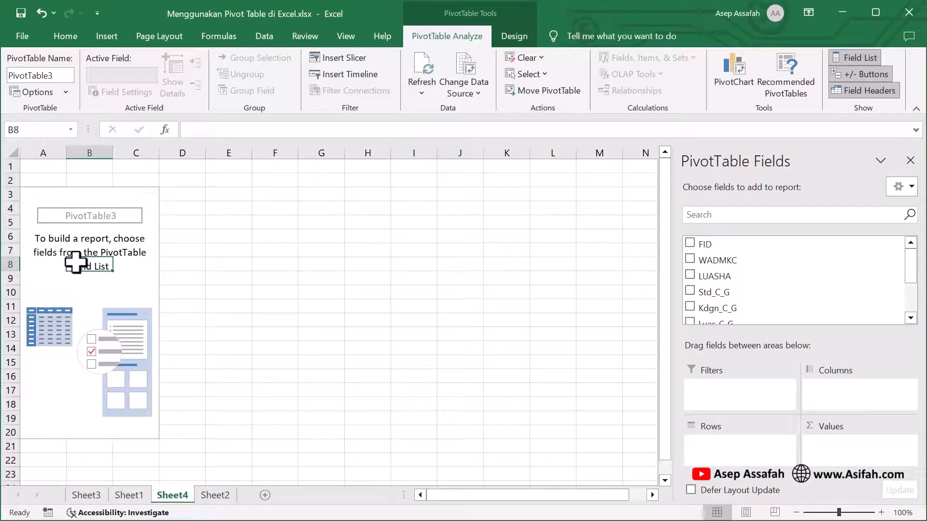
{"action": "scroll", "coordinate": [880, 265], "scroll_direction": "down", "scroll_amount": 3}
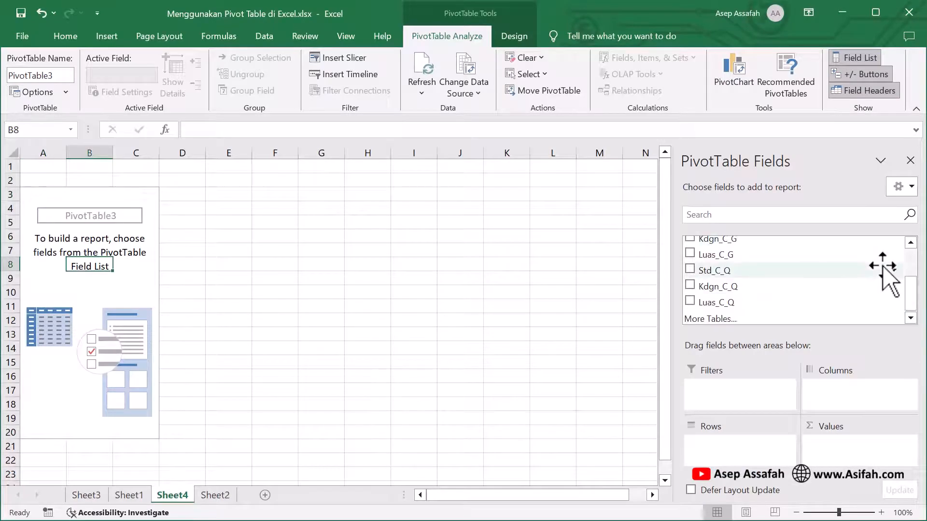
{"action": "scroll", "coordinate": [810, 280], "scroll_direction": "up", "scroll_amount": 3}
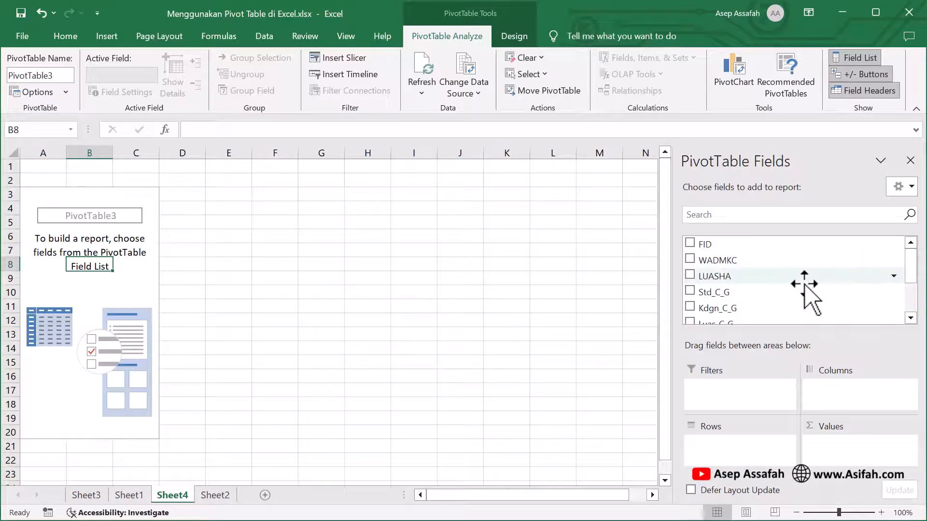
Add Std_C_Q as the PivotTable's row field and Luas_C_Q as its summed value field
{"action": "scroll", "coordinate": [803, 285], "scroll_direction": "down", "scroll_amount": 3}
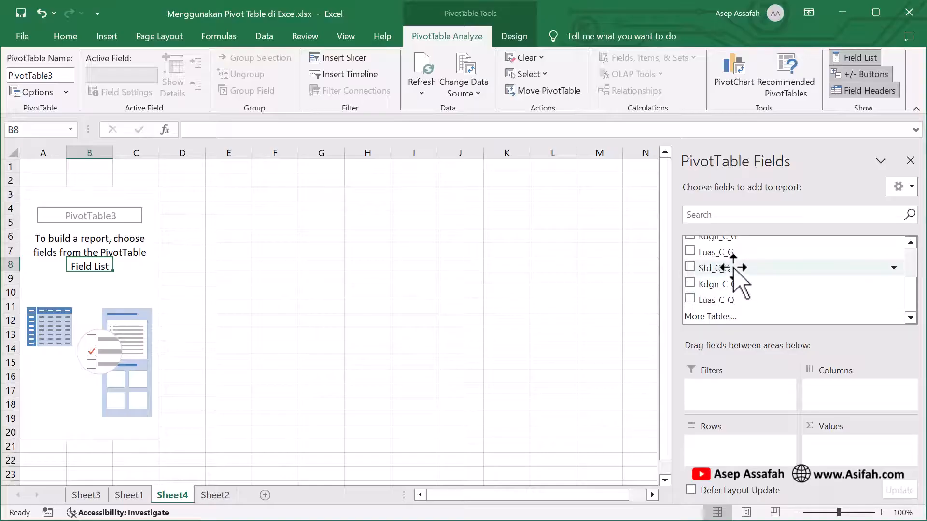
{"action": "left_click_drag", "start_coordinate": [749, 268], "coordinate": [739, 435]}
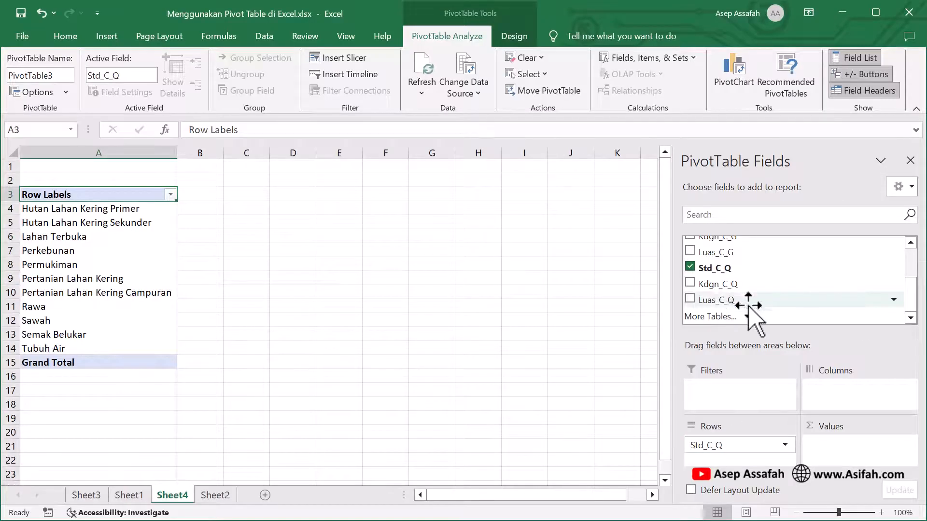
{"action": "left_click_drag", "start_coordinate": [763, 303], "coordinate": [864, 457]}
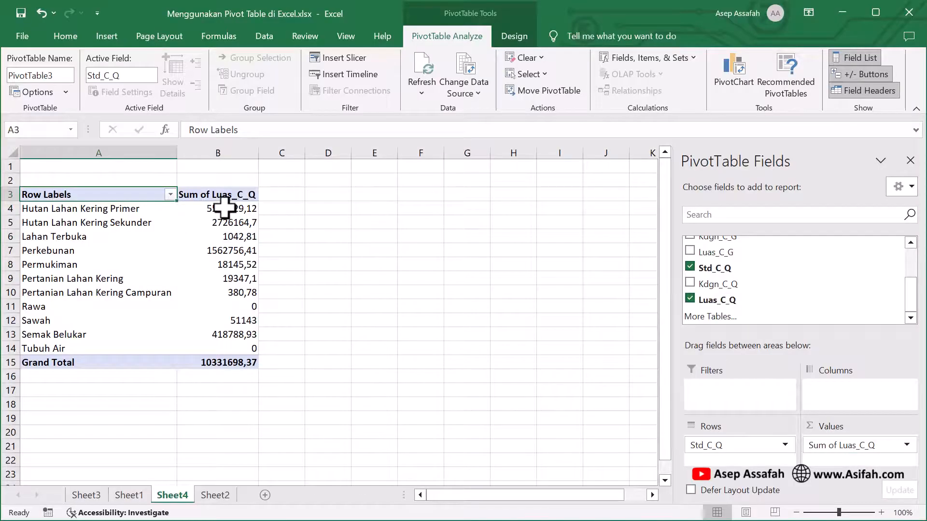
Format the Sum of Luas_C_Q values in B4:B15 with Comma Style and two decimal places
{"action": "left_click_drag", "start_coordinate": [221, 209], "coordinate": [219, 361]}
{"action": "left_click", "coordinate": [69, 41]}
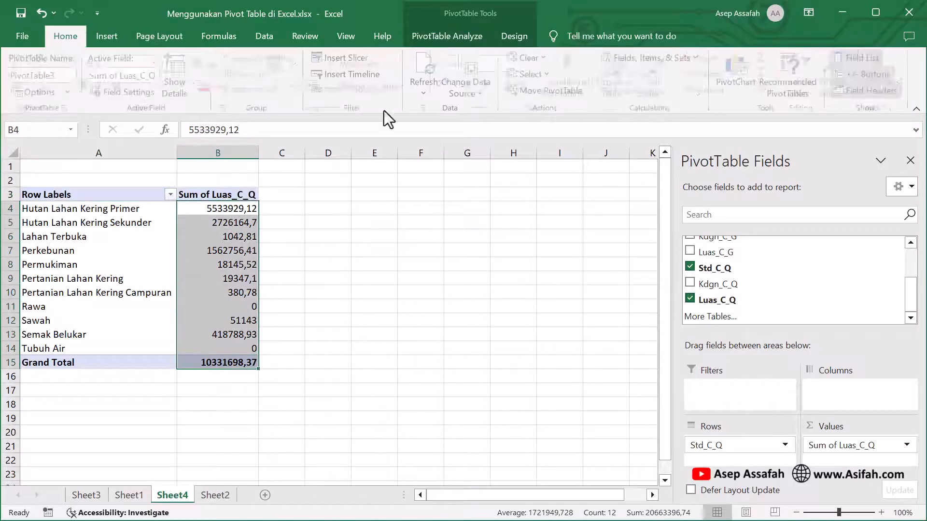
{"action": "left_click", "coordinate": [490, 86]}
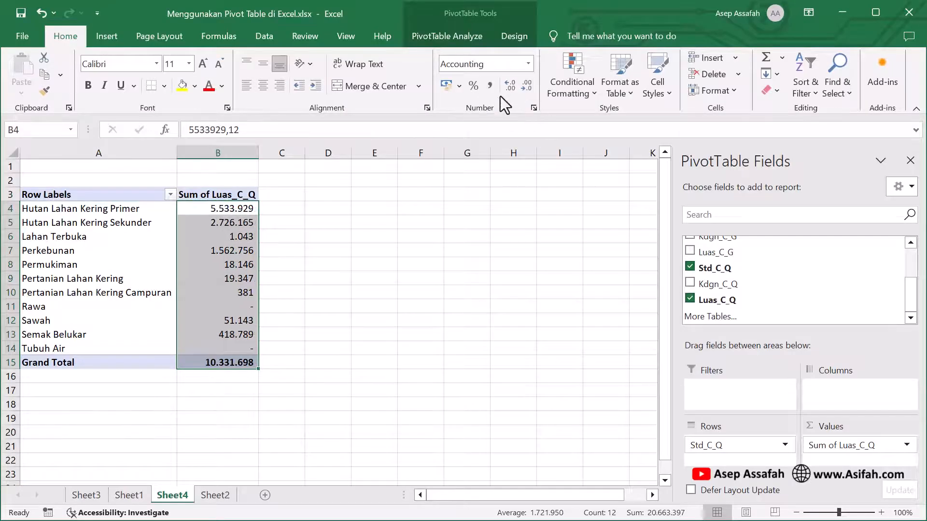
{"action": "left_click", "coordinate": [511, 92]}
{"action": "left_click", "coordinate": [510, 92]}
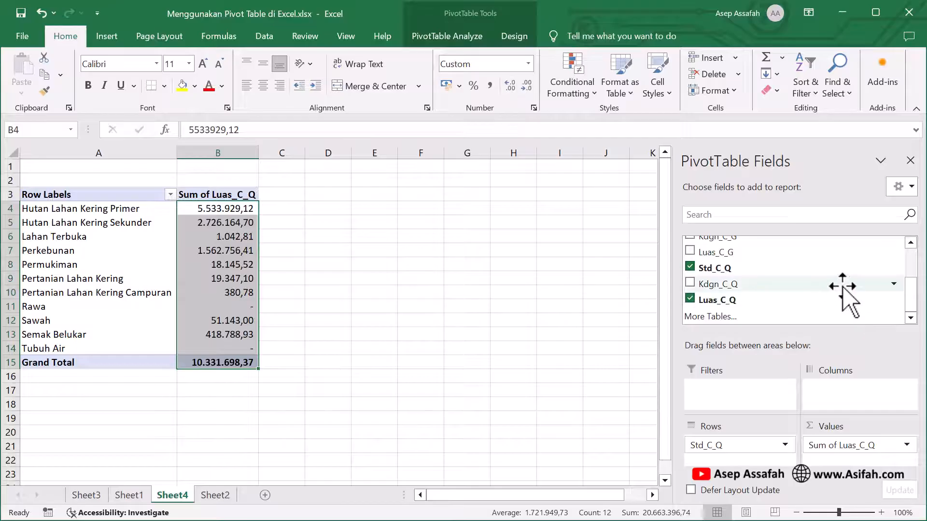
Add LUASHA and Kdgn_C_Q to the PivotTable values, placing both before Sum of Luas_C_Q
{"action": "scroll", "coordinate": [786, 294], "scroll_direction": "up", "scroll_amount": 2}
{"action": "scroll", "coordinate": [759, 290], "scroll_direction": "up", "scroll_amount": 1}
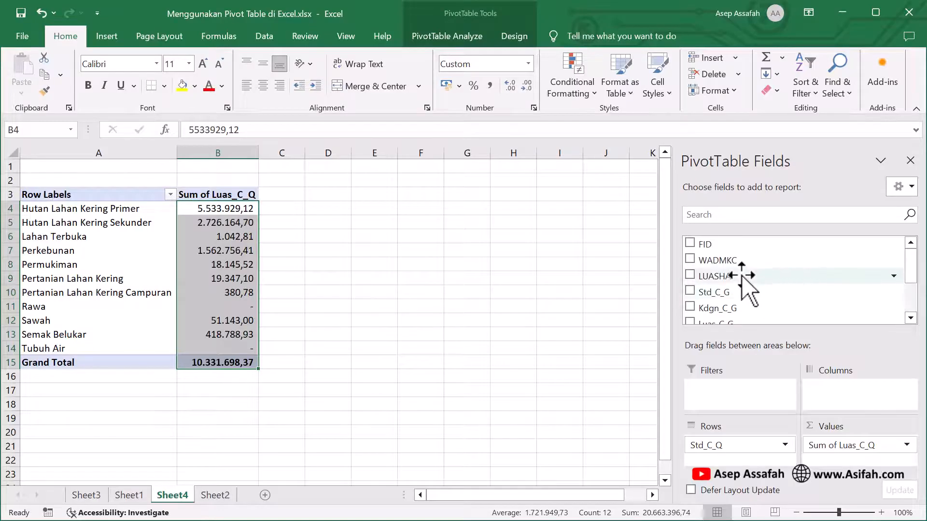
{"action": "left_click_drag", "start_coordinate": [743, 276], "coordinate": [850, 440]}
{"action": "scroll", "coordinate": [811, 292], "scroll_direction": "down", "scroll_amount": 3}
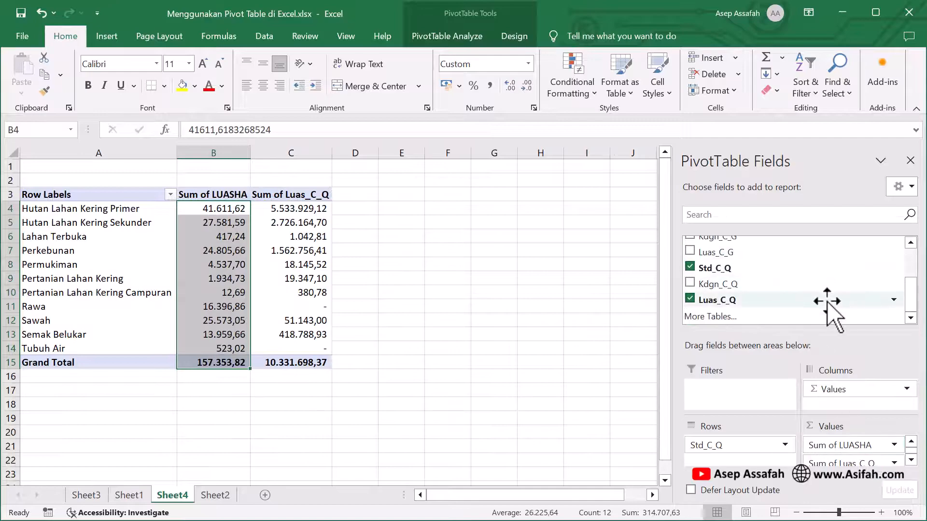
{"action": "left_click_drag", "start_coordinate": [738, 289], "coordinate": [862, 483]}
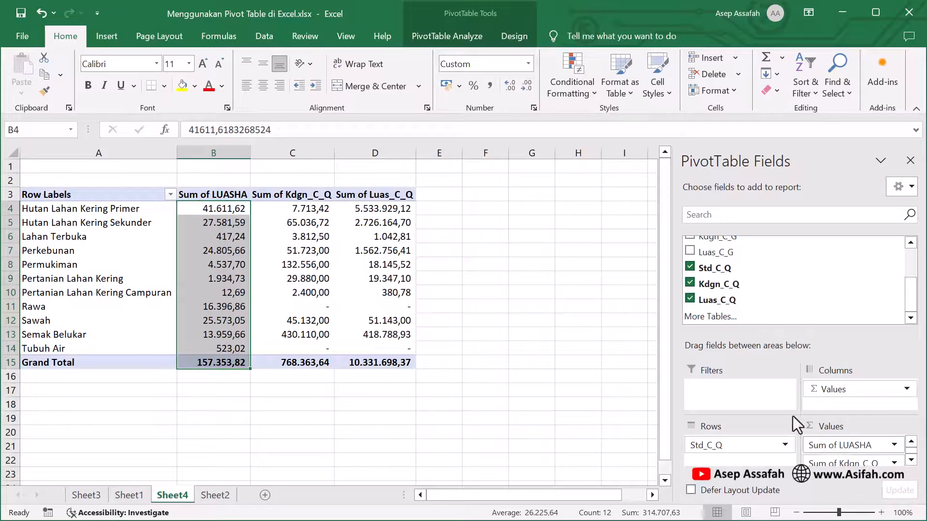
Summarize the Kdgn_C_Q values by Max and look over the values for each land-cover class
{"action": "left_click", "coordinate": [303, 210]}
{"action": "right_click", "coordinate": [303, 210]}
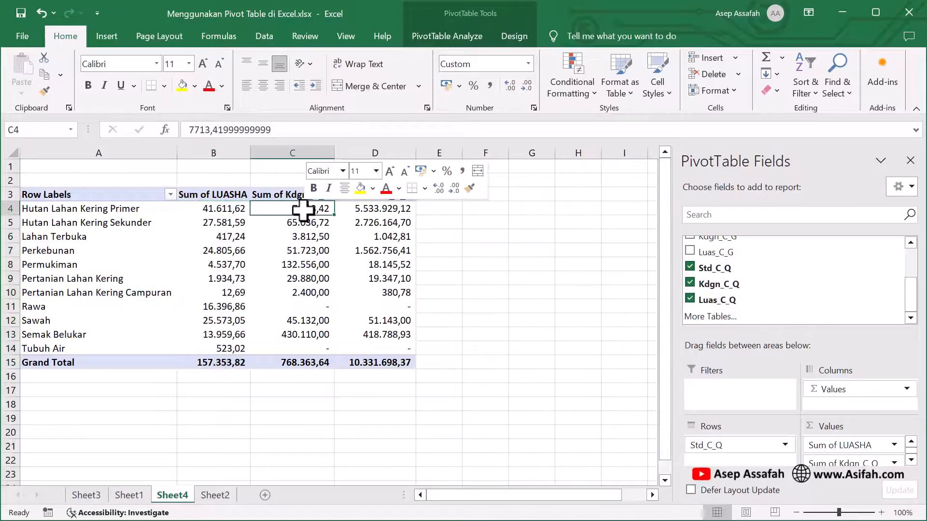
{"action": "mouse_move", "coordinate": [422, 374]}
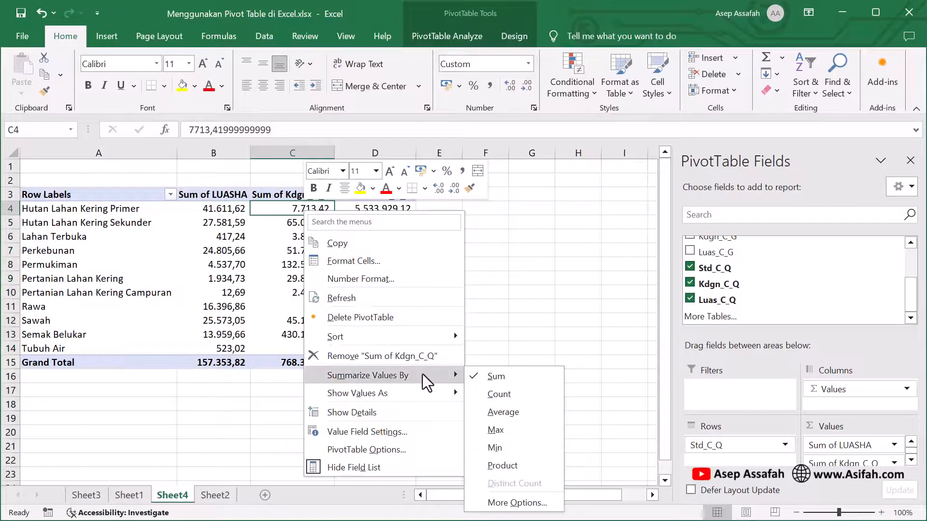
{"action": "left_click", "coordinate": [507, 432]}
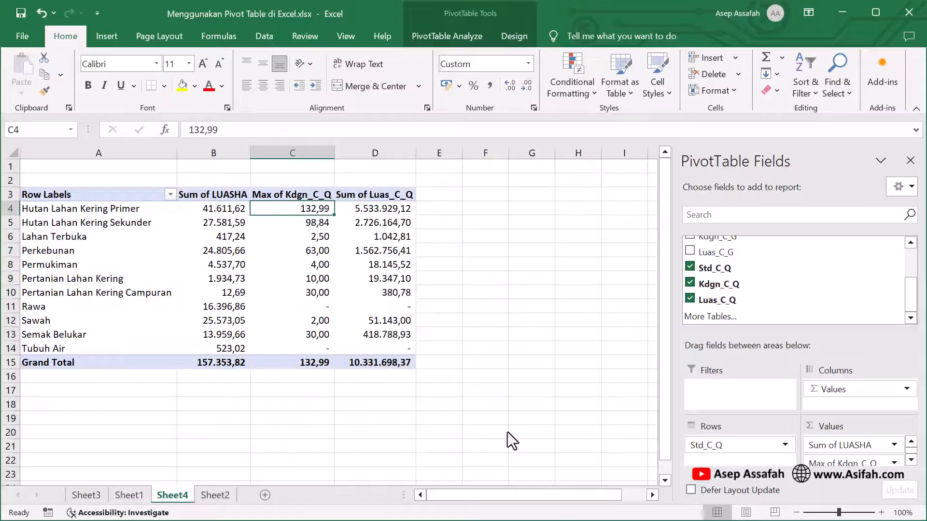
{"action": "left_click", "coordinate": [309, 224]}
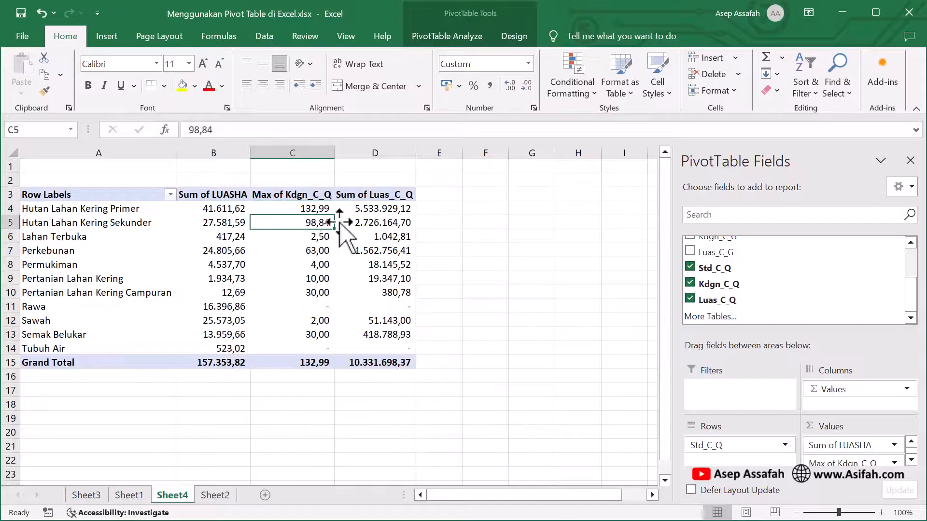
{"action": "left_click", "coordinate": [302, 208]}
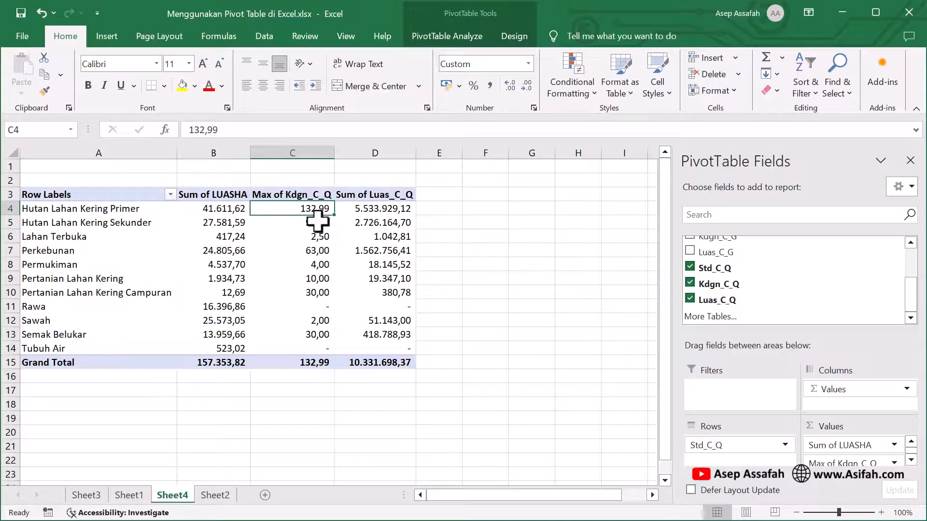
{"action": "mouse_move", "coordinate": [317, 221]}
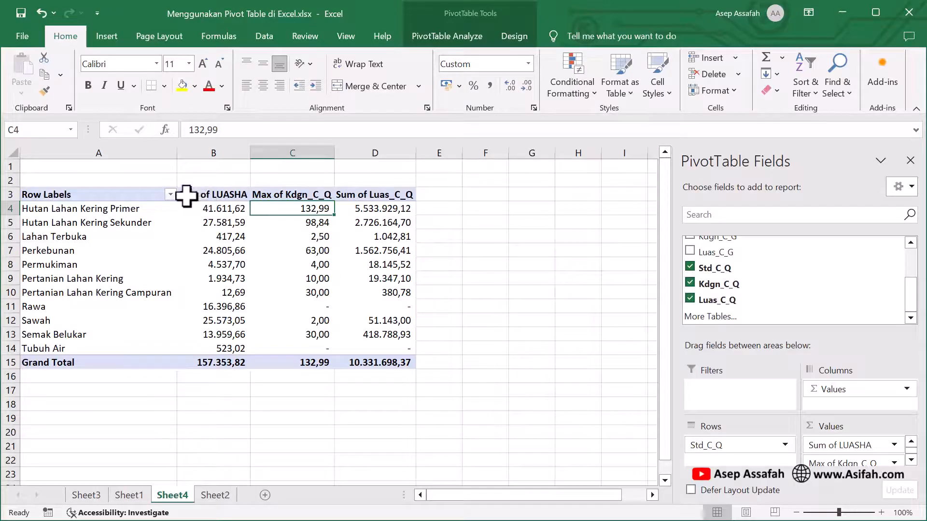
{"action": "left_click", "coordinate": [213, 210]}
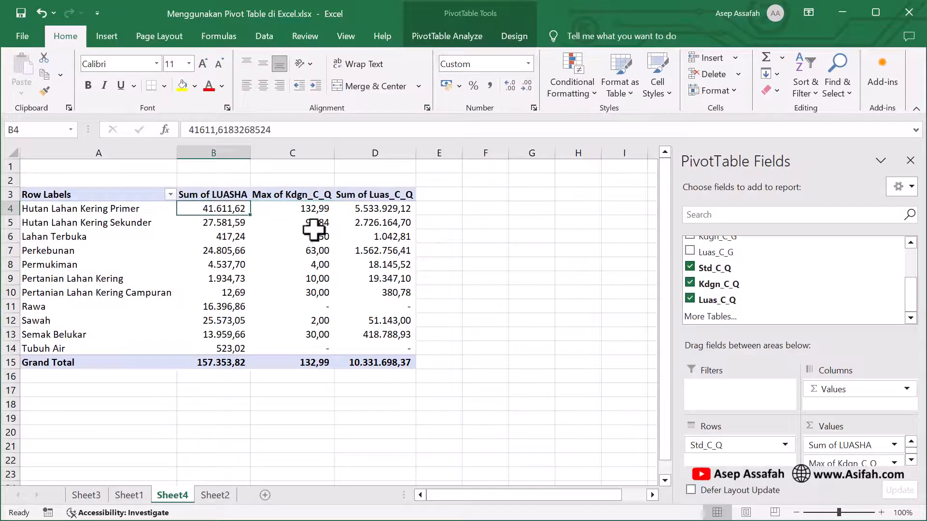
{"action": "left_click", "coordinate": [306, 209]}
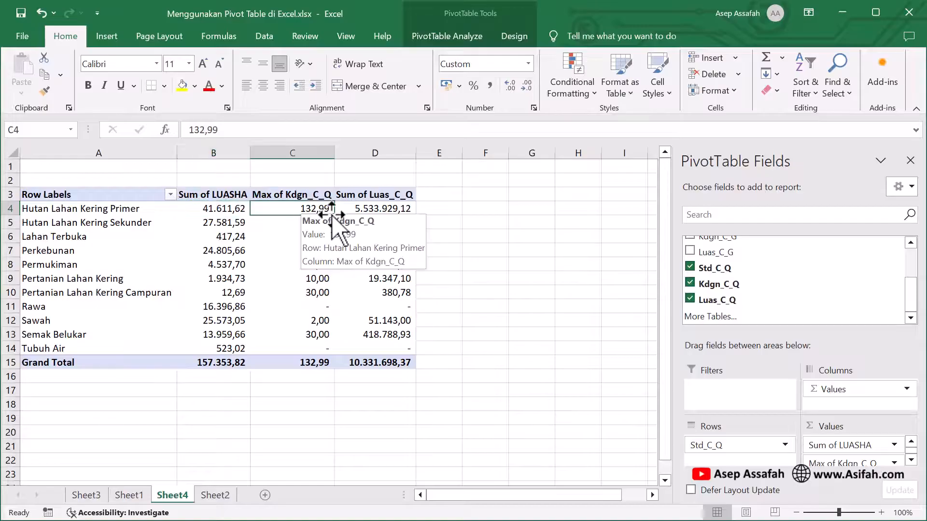
Sort the land-cover rows by Sum of Luas_C_Q from largest to smallest
{"action": "left_click", "coordinate": [386, 211]}
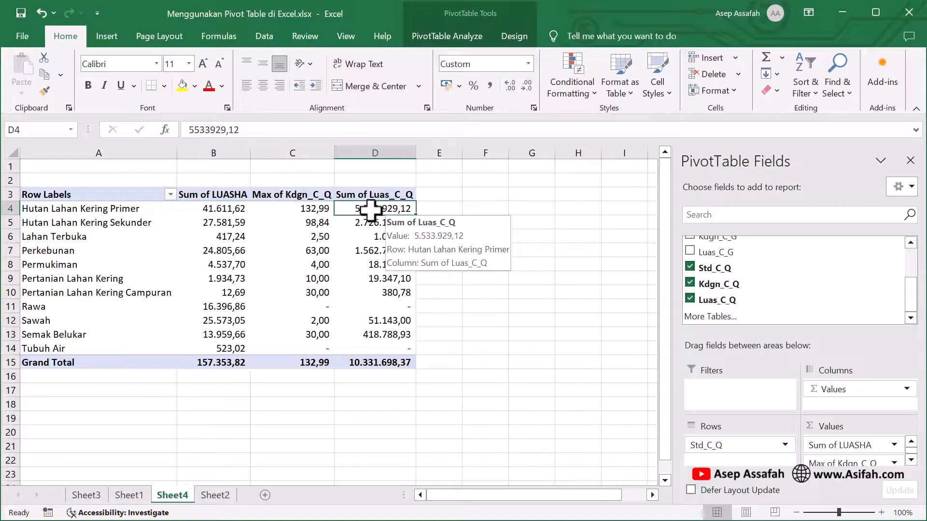
{"action": "right_click", "coordinate": [401, 209]}
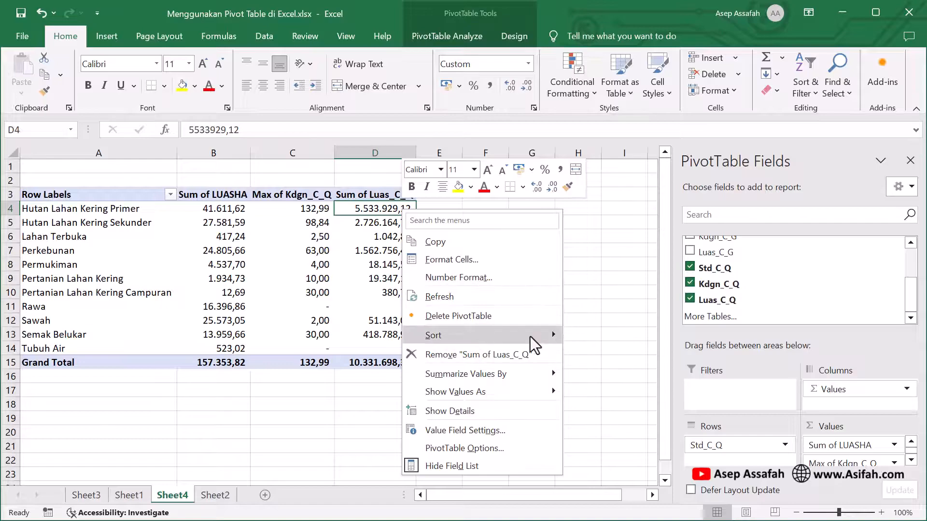
{"action": "mouse_move", "coordinate": [529, 337]}
{"action": "left_click", "coordinate": [627, 355]}
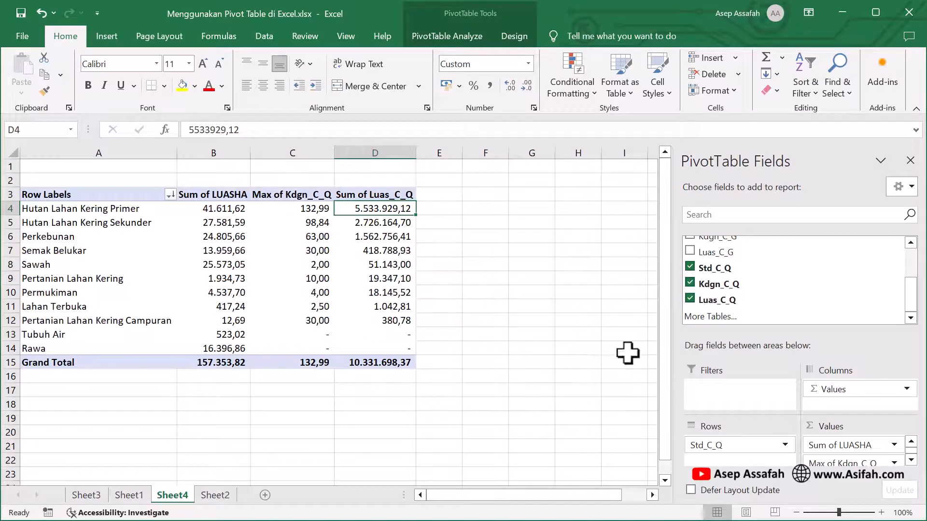
Review the sorted land-cover summary, including the Tubuh Air and Rawa rows and the whole table A3:D15
{"action": "left_click", "coordinate": [487, 372]}
{"action": "left_click", "coordinate": [394, 213]}
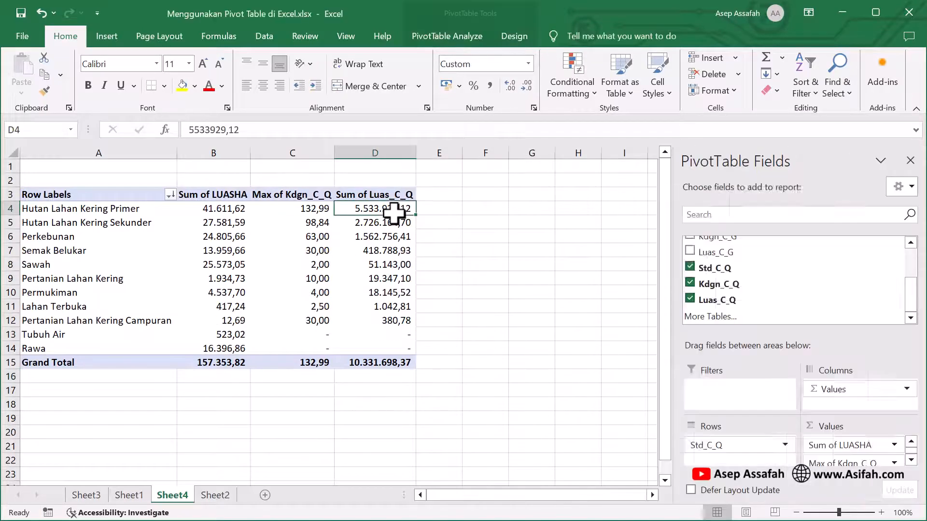
{"action": "left_click", "coordinate": [319, 336]}
{"action": "left_click", "coordinate": [301, 352]}
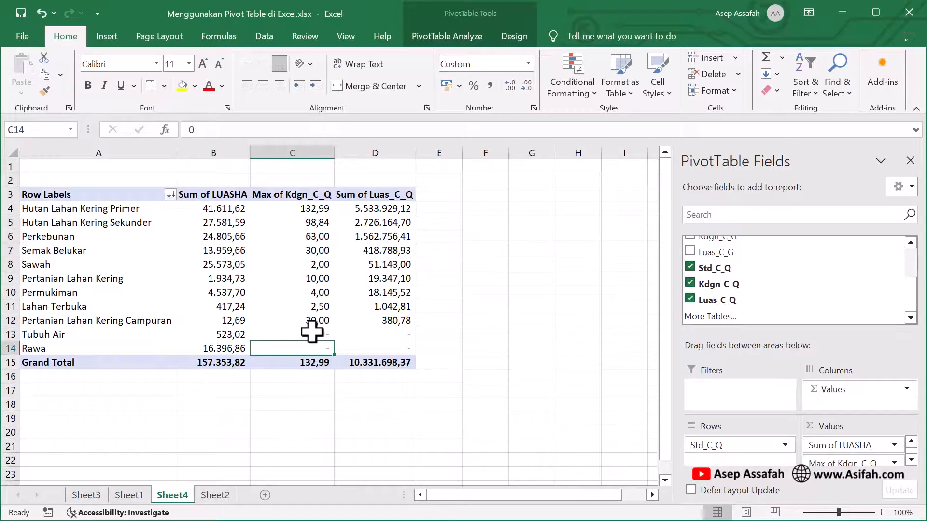
{"action": "left_click", "coordinate": [396, 337]}
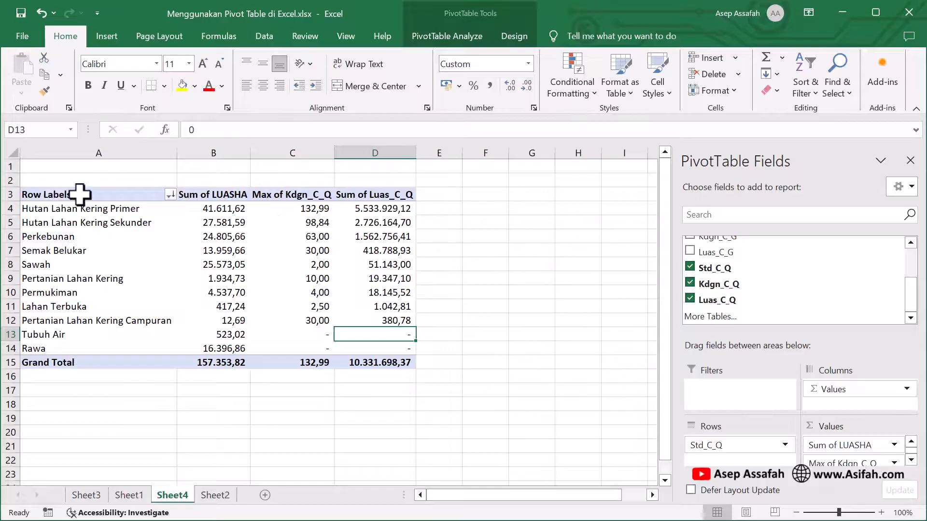
{"action": "left_click_drag", "start_coordinate": [79, 194], "coordinate": [392, 364]}
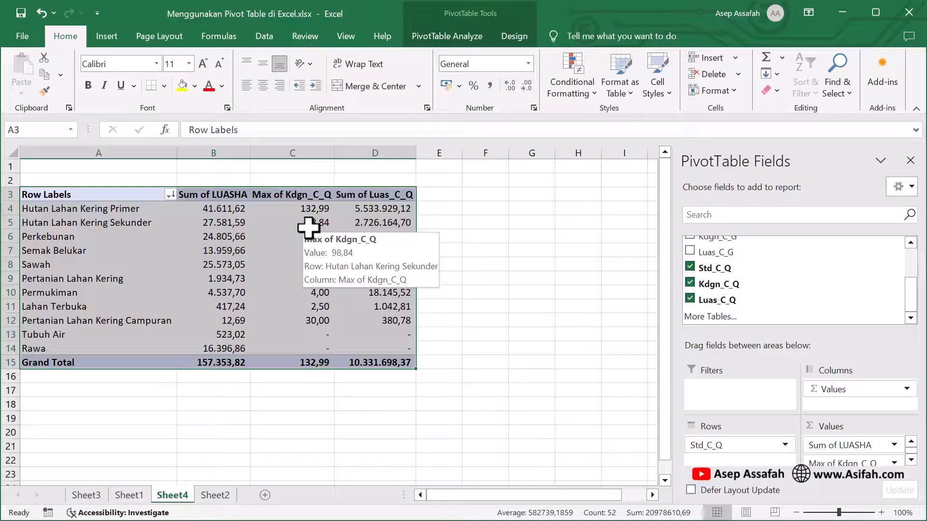
{"action": "left_click", "coordinate": [222, 224]}
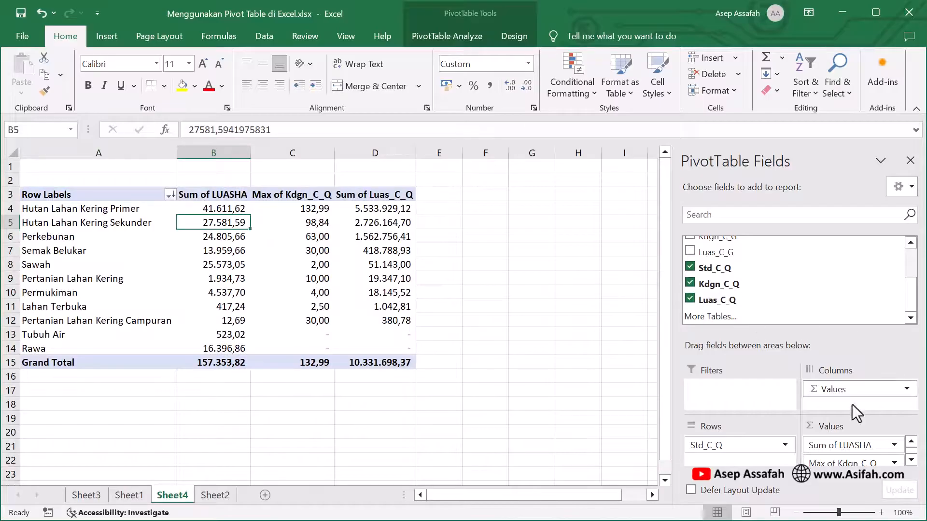
Remove Std_C_Q, Kdgn_C_Q, Luas_C_Q and LUASHA from the PivotTable, leaving its layout empty
{"action": "left_click", "coordinate": [690, 267]}
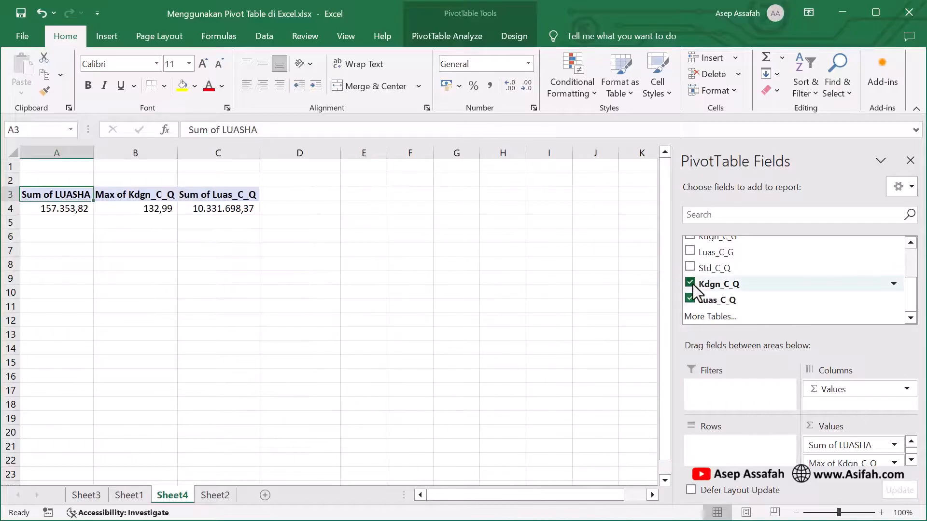
{"action": "left_click", "coordinate": [689, 282]}
{"action": "left_click", "coordinate": [689, 299]}
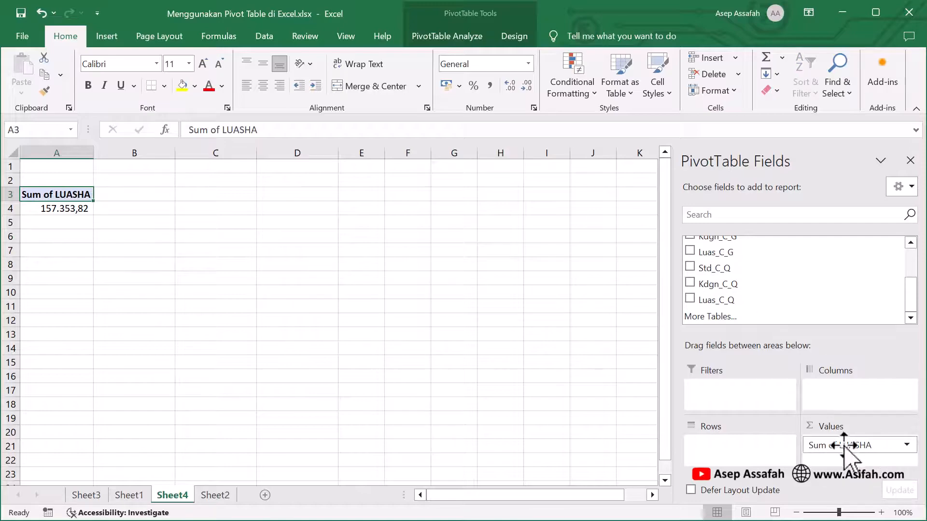
{"action": "left_click_drag", "start_coordinate": [845, 444], "coordinate": [874, 317]}
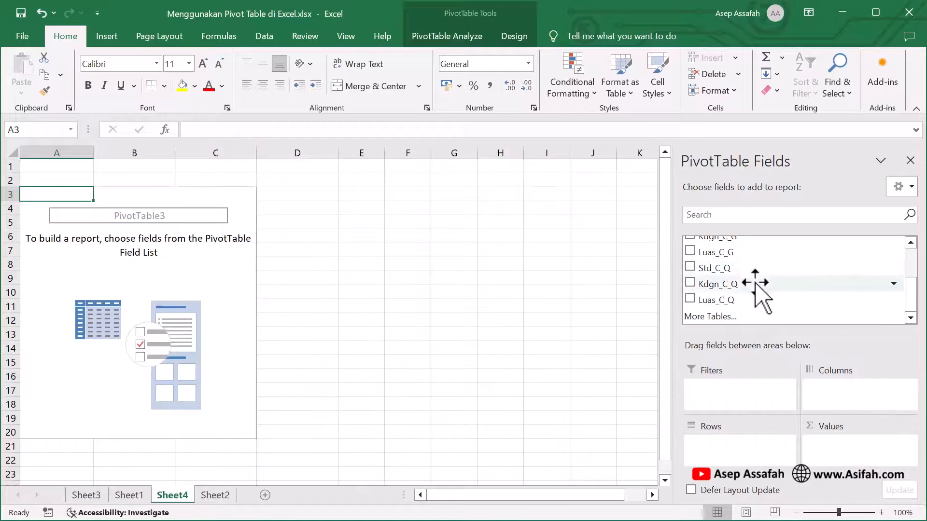
Rebuild the PivotTable with WADMKC as rows and the sums of Luas_C_G and Luas_C_Q as values
{"action": "left_click_drag", "start_coordinate": [729, 299], "coordinate": [849, 443]}
{"action": "scroll", "coordinate": [801, 287], "scroll_direction": "up", "scroll_amount": 2}
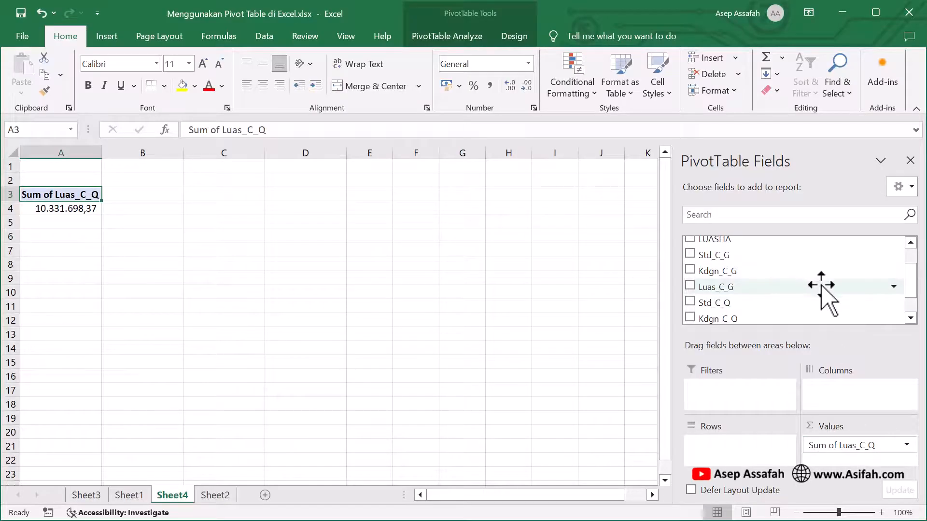
{"action": "left_click_drag", "start_coordinate": [728, 288], "coordinate": [850, 443]}
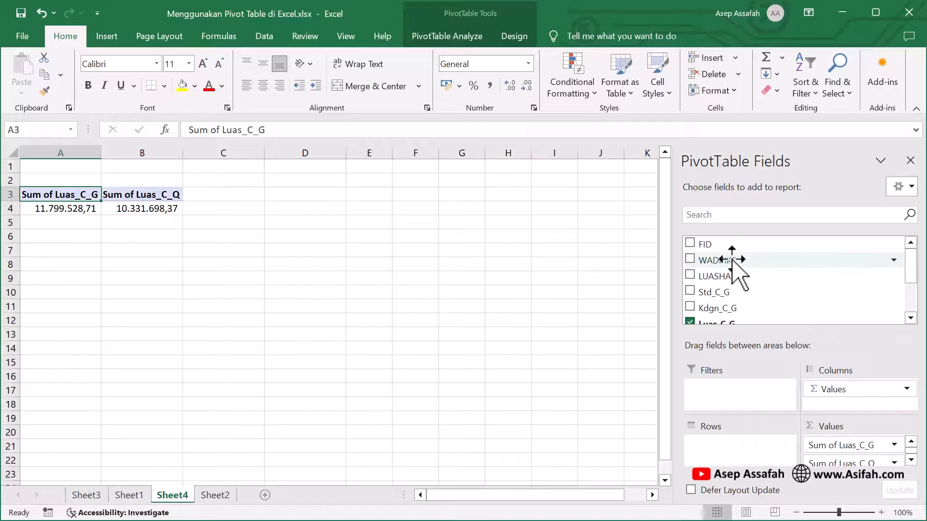
{"action": "left_click_drag", "start_coordinate": [731, 260], "coordinate": [743, 447]}
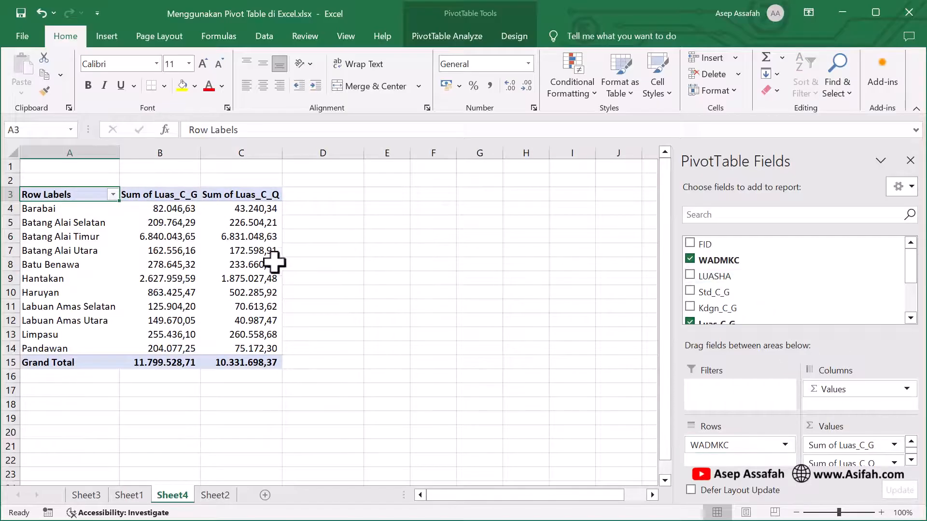
Compare the Sum of Luas_C_G and Sum of Luas_C_Q columns across the WADMKC rows
{"action": "left_click", "coordinate": [169, 149]}
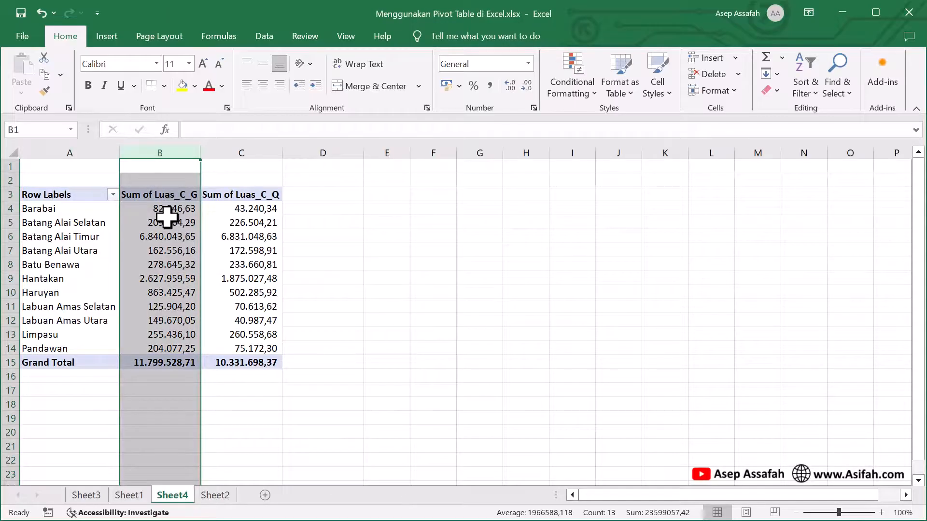
{"action": "left_click", "coordinate": [255, 152]}
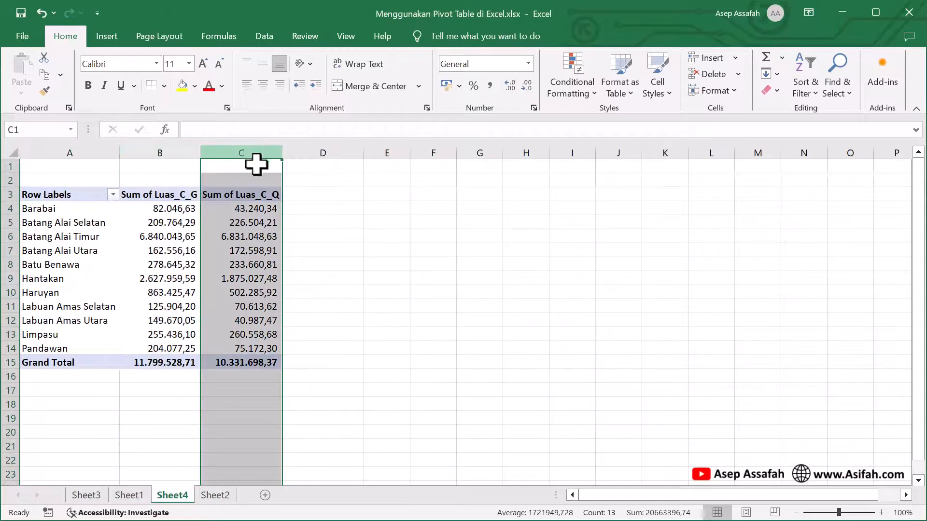
{"action": "left_click", "coordinate": [249, 248]}
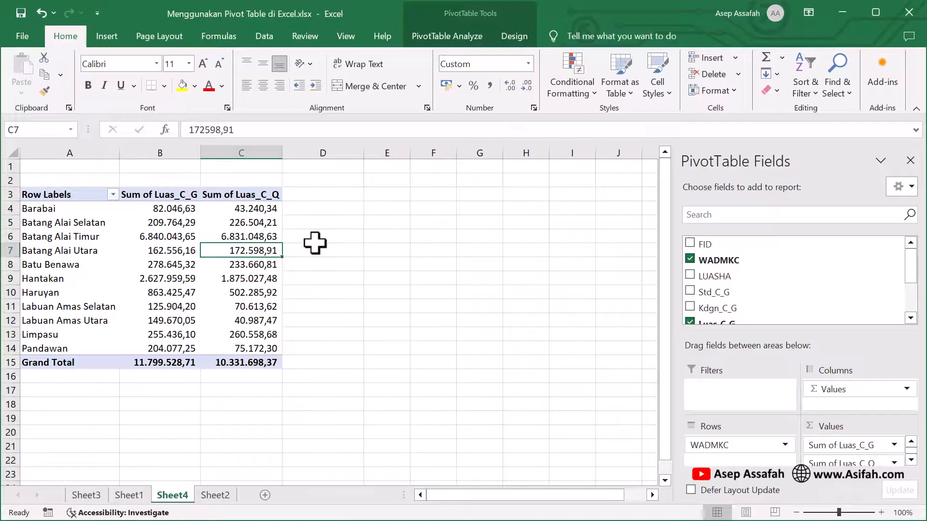
{"action": "left_click", "coordinate": [242, 210]}
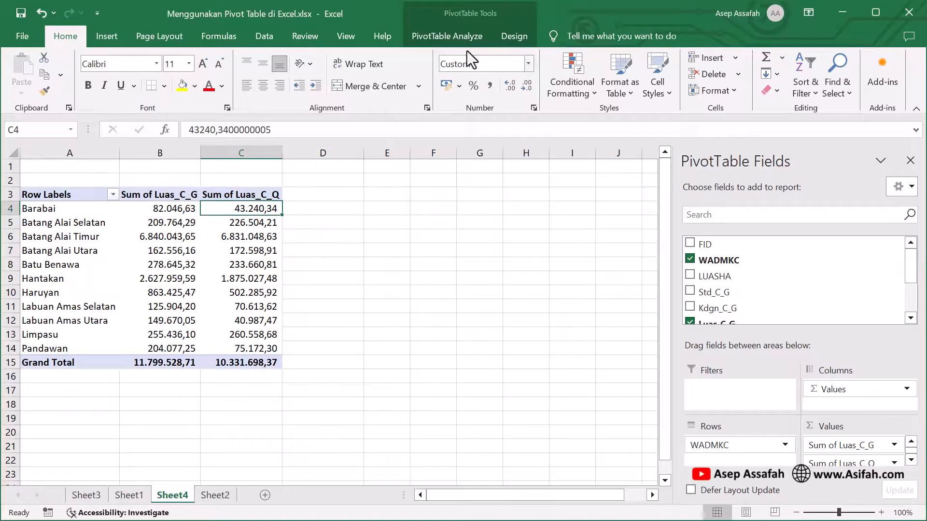
Add a calculated field named Peruabahan to the PivotTable with the formula = Luas_C_Q - Luas_C_G
{"action": "left_click", "coordinate": [444, 39]}
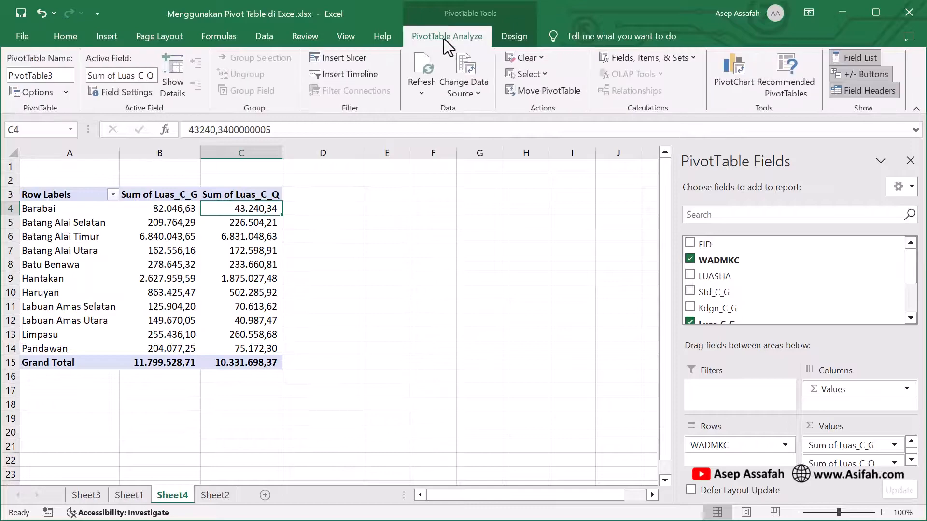
{"action": "left_click", "coordinate": [691, 61]}
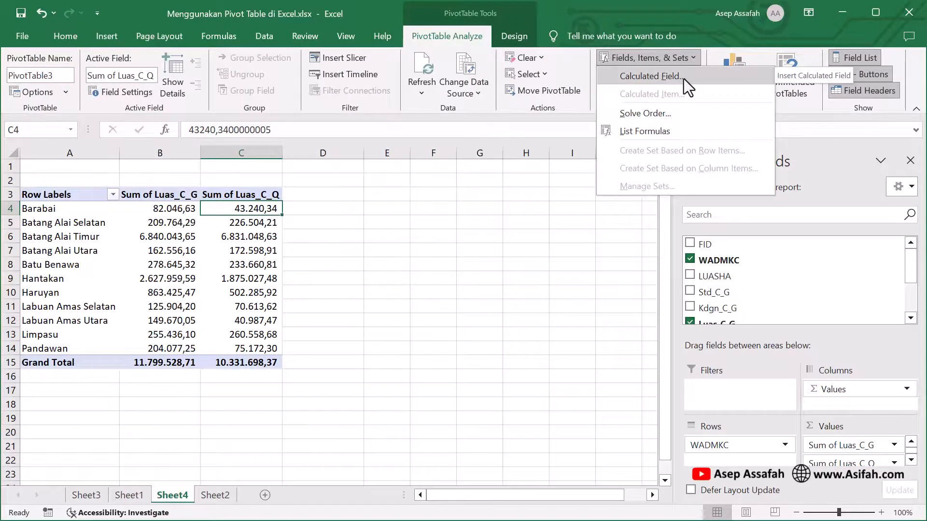
{"action": "left_click", "coordinate": [684, 77]}
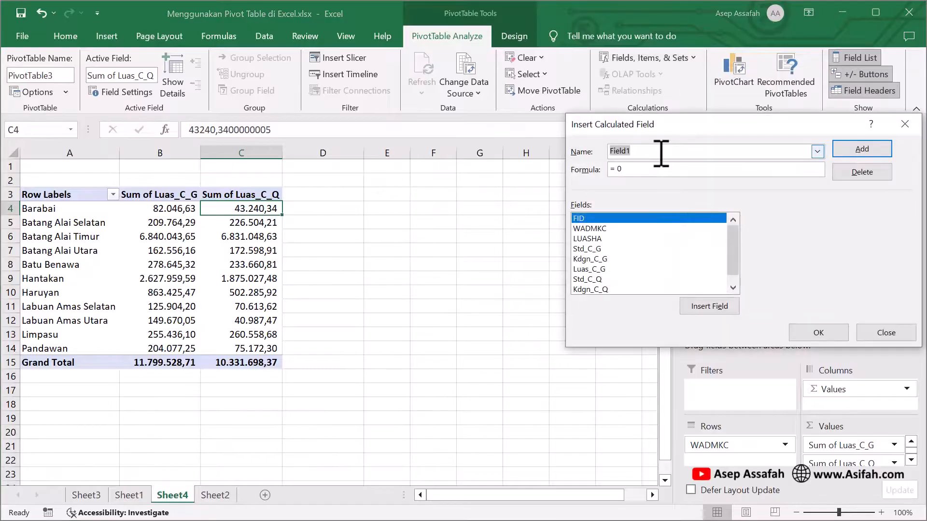
{"action": "type", "text": "Peruabahan"}
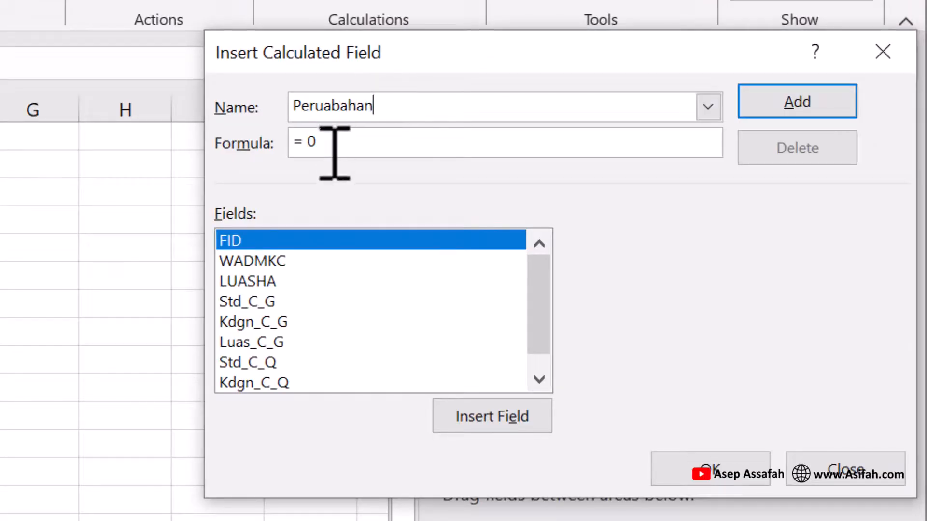
{"action": "left_click_drag", "start_coordinate": [307, 147], "coordinate": [369, 159]}
{"action": "key", "text": "BackSpace"}
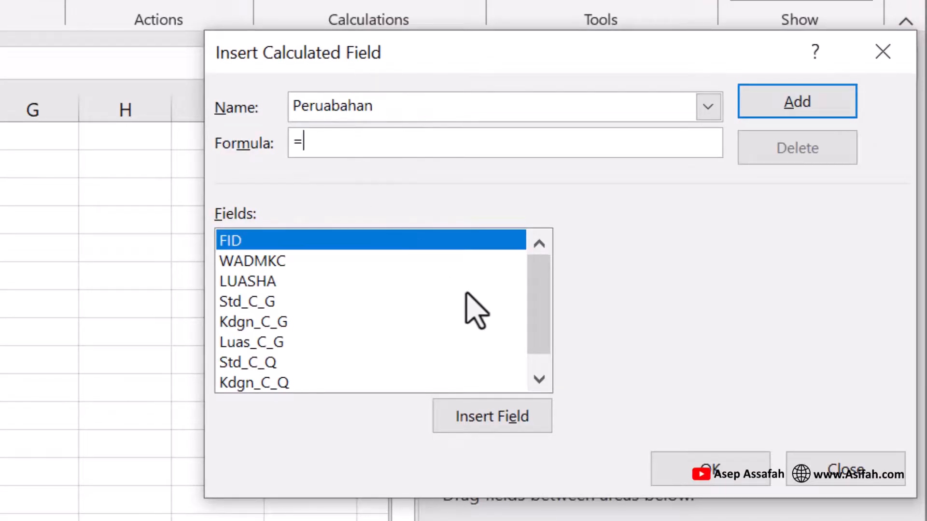
{"action": "left_click", "coordinate": [535, 377]}
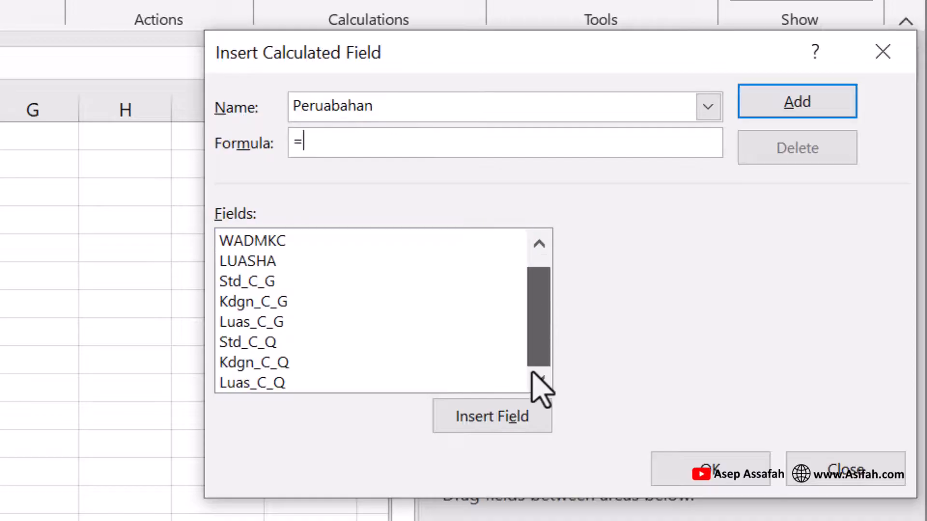
{"action": "left_click", "coordinate": [273, 383]}
{"action": "double_click", "coordinate": [273, 384]}
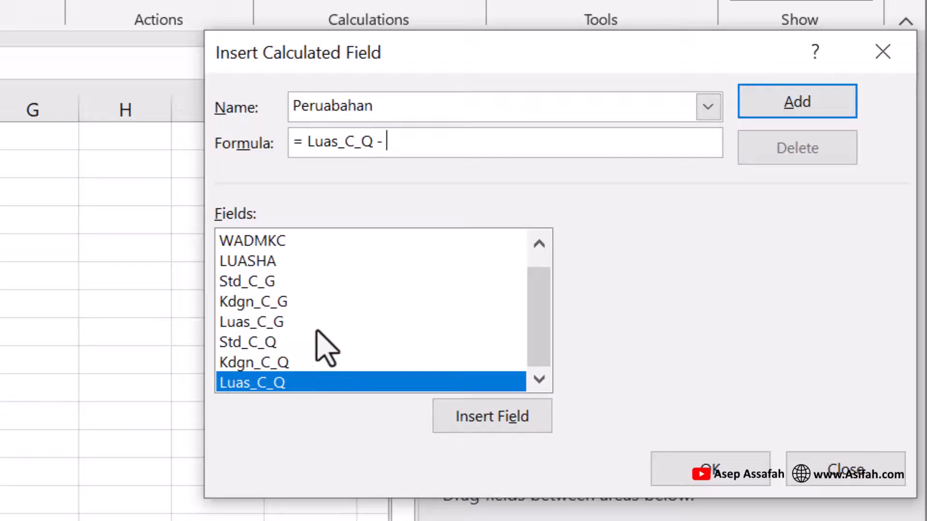
{"action": "left_click", "coordinate": [279, 325]}
{"action": "double_click", "coordinate": [280, 324]}
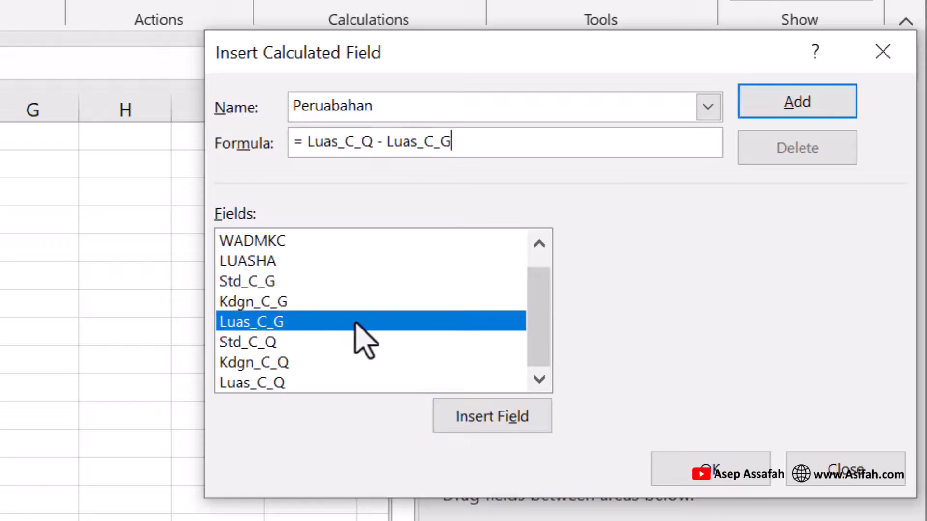
{"action": "left_click", "coordinate": [716, 476]}
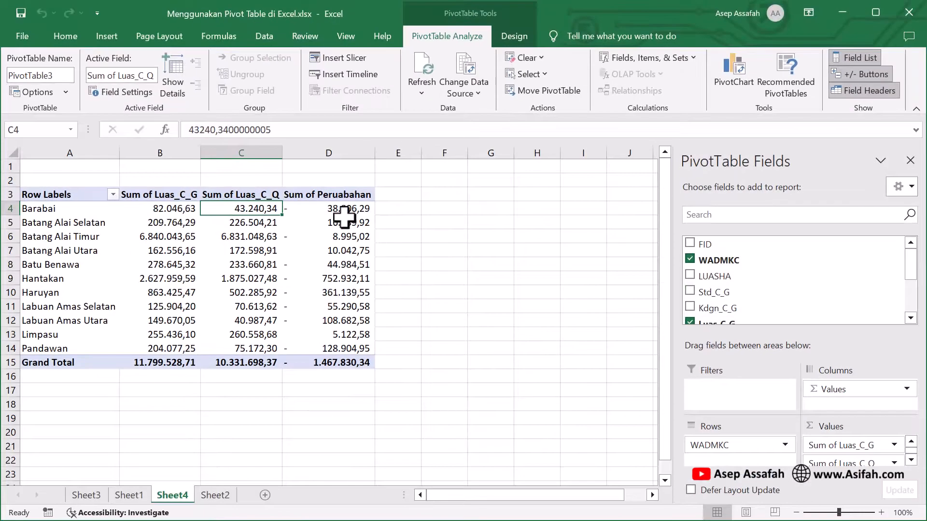
Check the signs of the Sum of Peruabahan values for Barabai and Batang Alai Selatan
{"action": "left_click", "coordinate": [347, 208]}
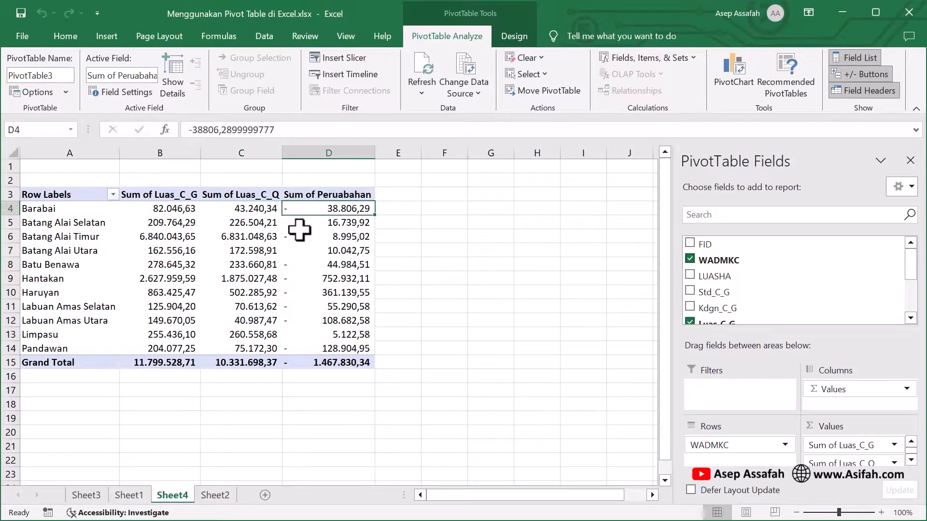
{"action": "left_click", "coordinate": [285, 222]}
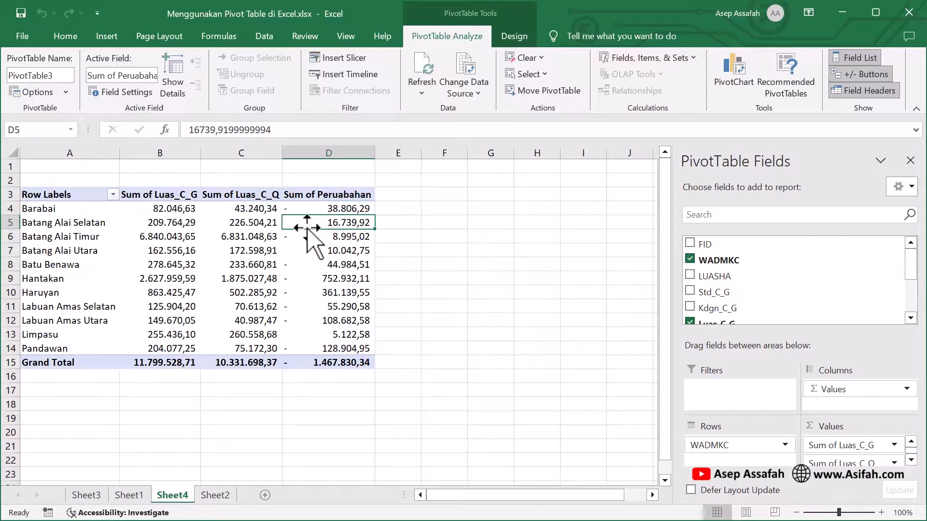
{"action": "left_click", "coordinate": [357, 208]}
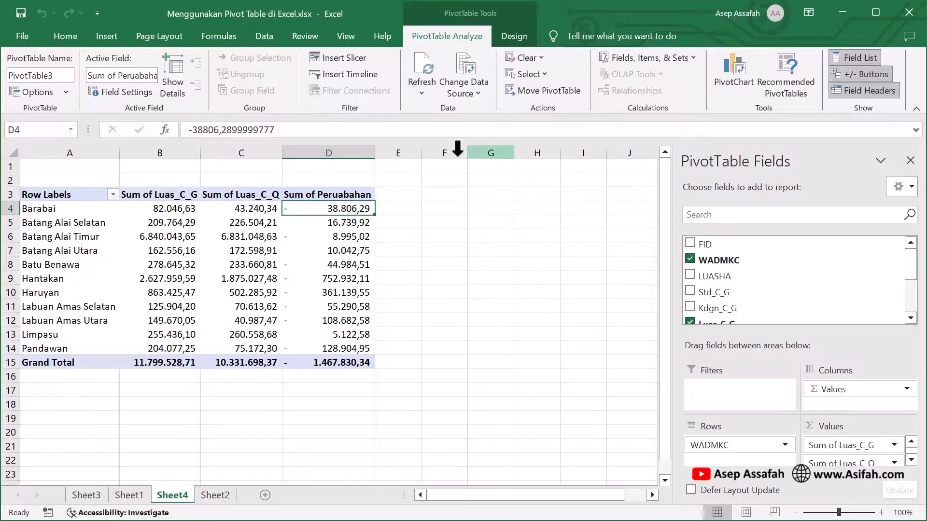
Add a calculated field named Perubahan (%) to the PivotTable with the formula = (Peruabahan / Luas_C_G)*100
{"action": "left_click", "coordinate": [693, 60]}
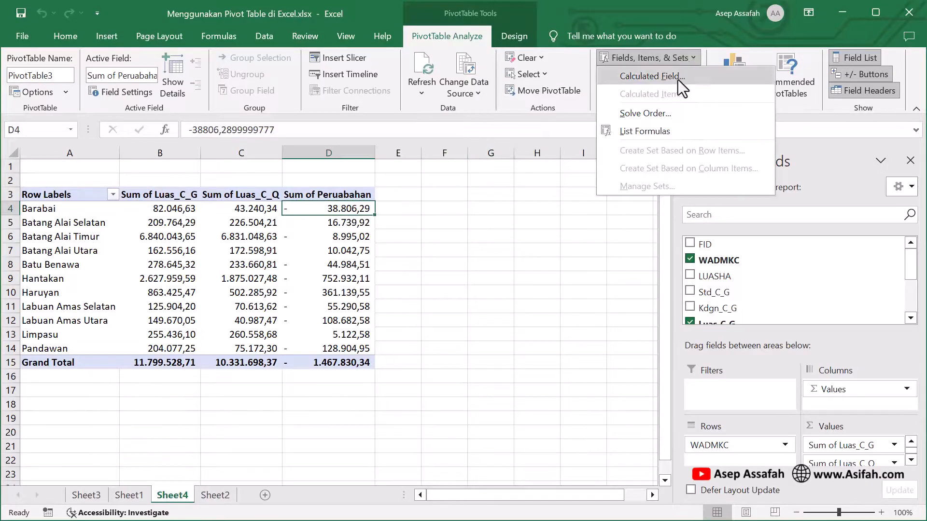
{"action": "left_click", "coordinate": [676, 81]}
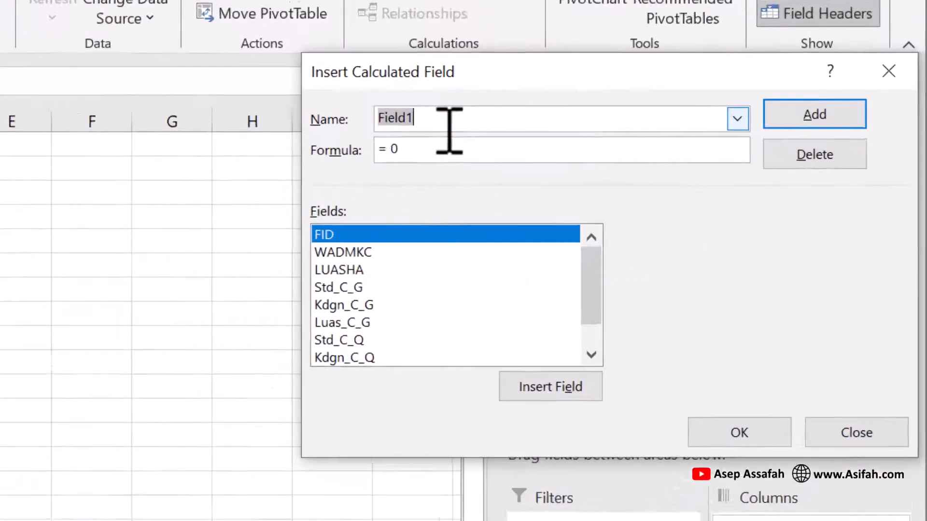
{"action": "type", "text": "Perubahan (%"}
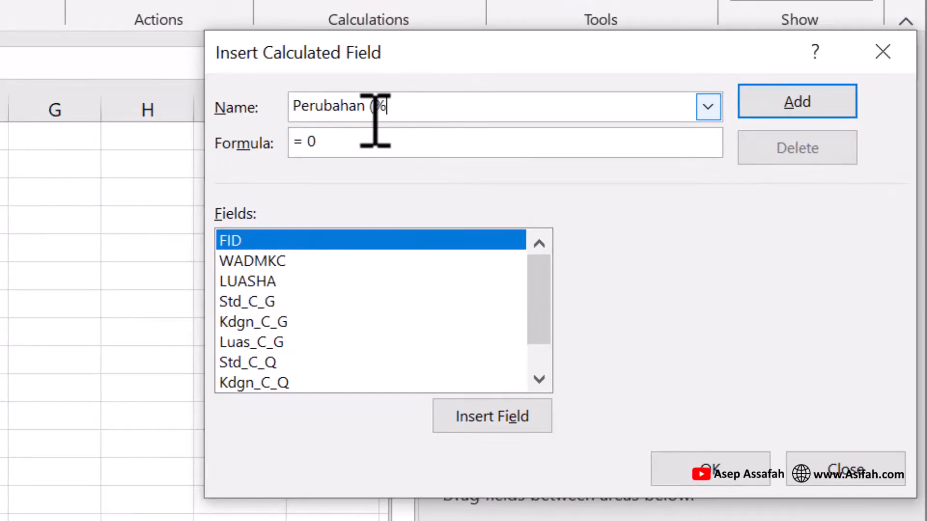
{"action": "double_click", "coordinate": [313, 143]}
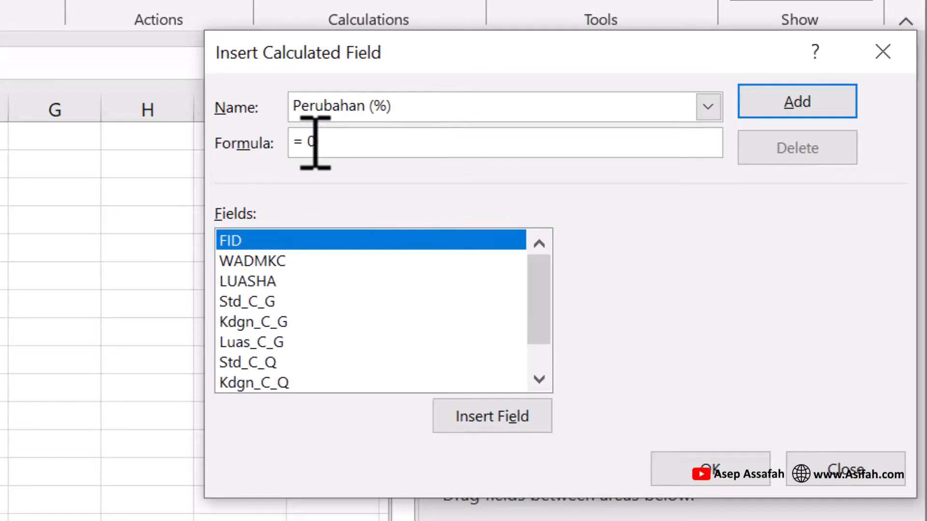
{"action": "key", "text": "BackSpace"}
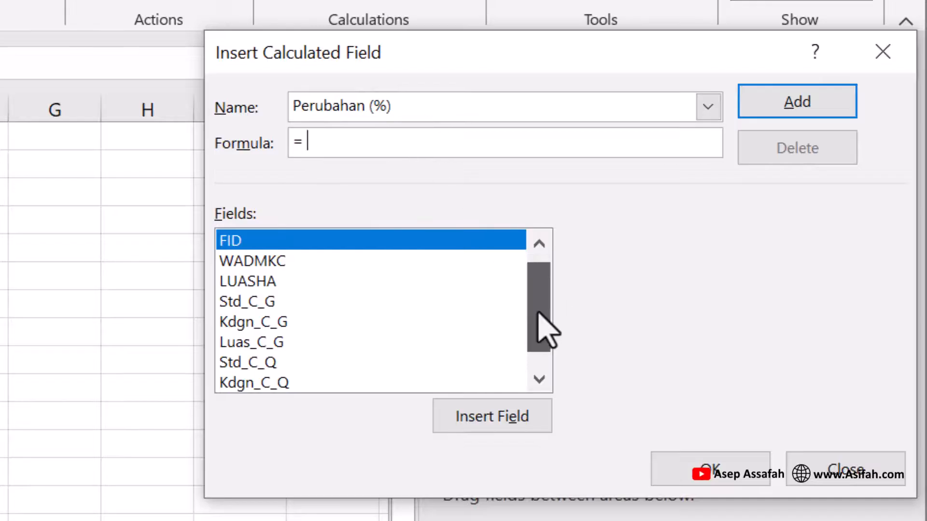
{"action": "scroll", "coordinate": [483, 328], "scroll_direction": "down", "scroll_amount": 1}
{"action": "left_click", "coordinate": [270, 383]}
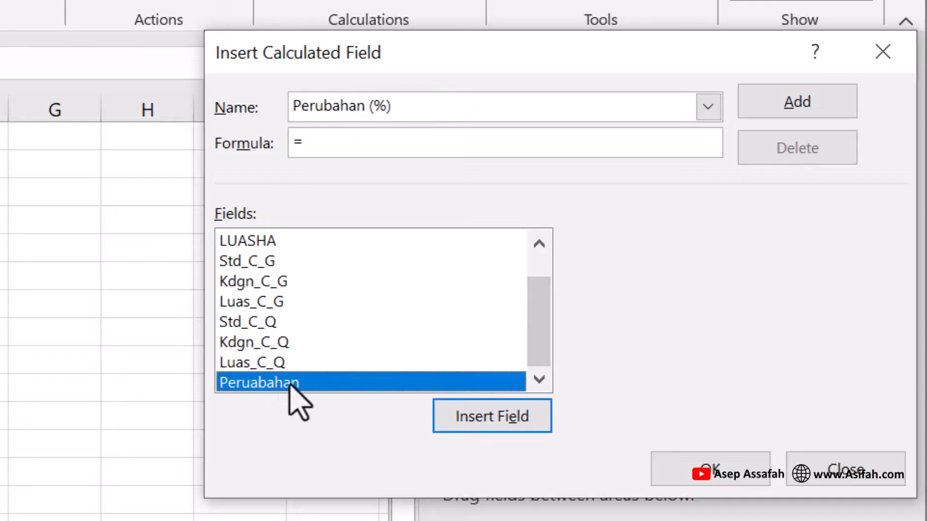
{"action": "double_click", "coordinate": [294, 385]}
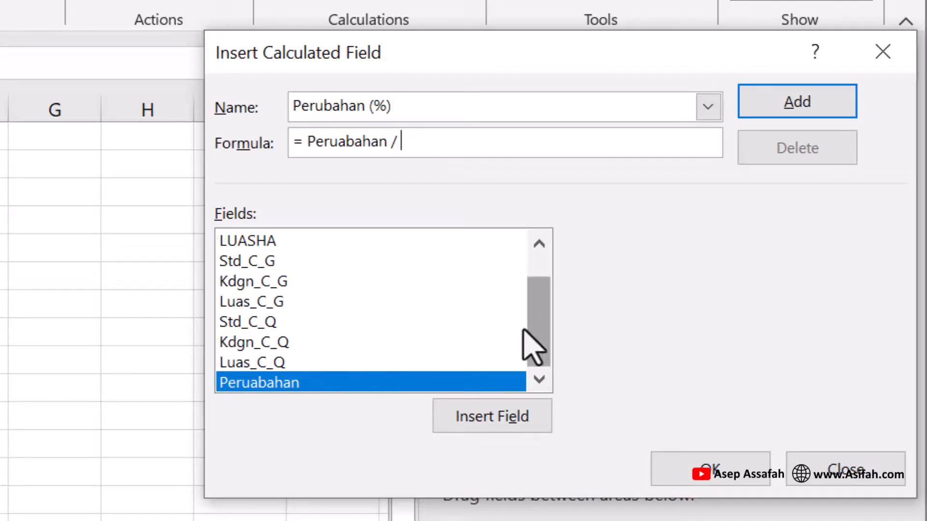
{"action": "left_click", "coordinate": [276, 304]}
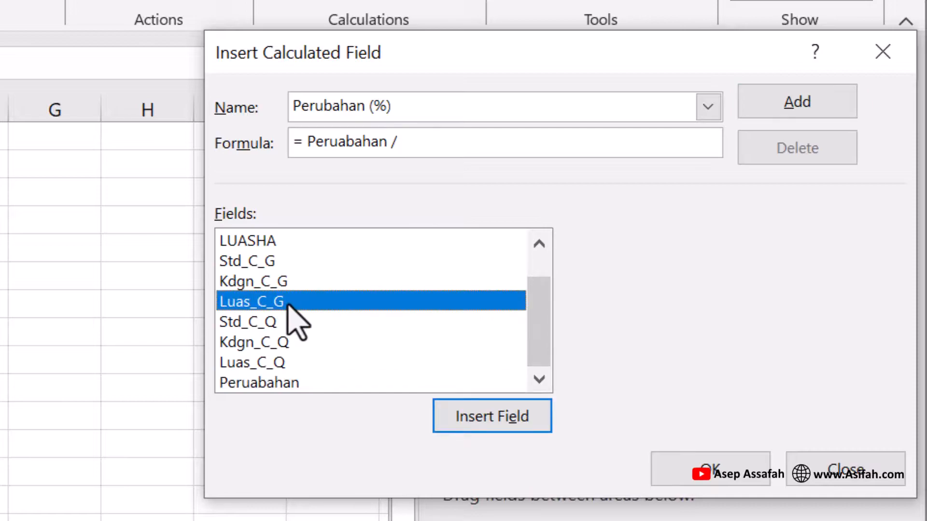
{"action": "double_click", "coordinate": [289, 303]}
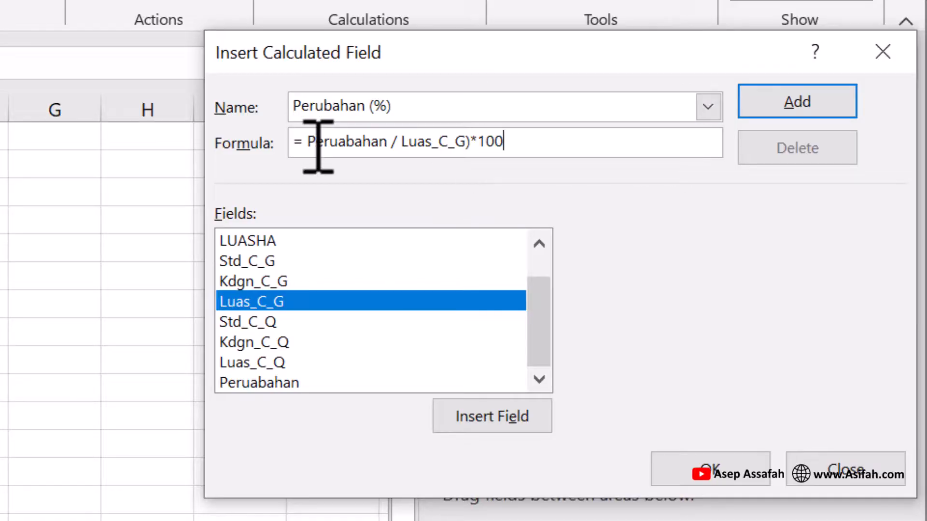
{"action": "type", "text": "("}
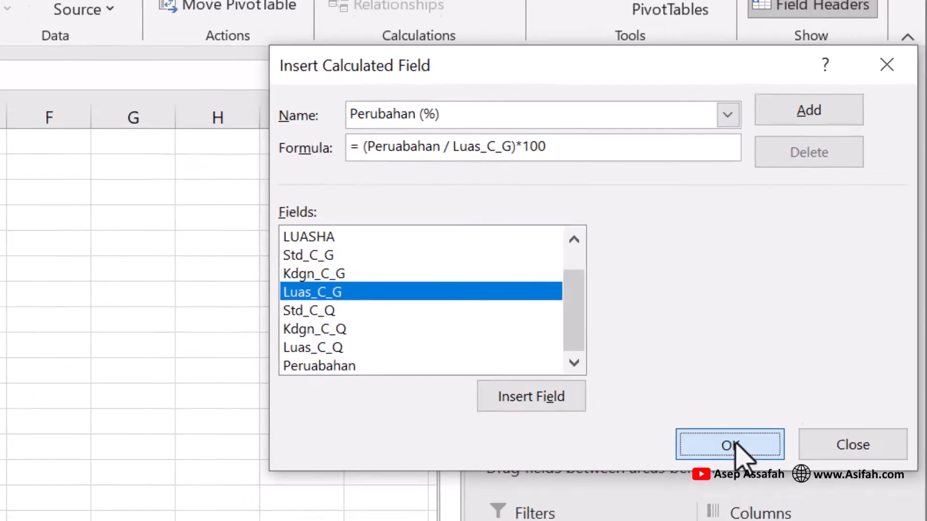
{"action": "left_click", "coordinate": [707, 467]}
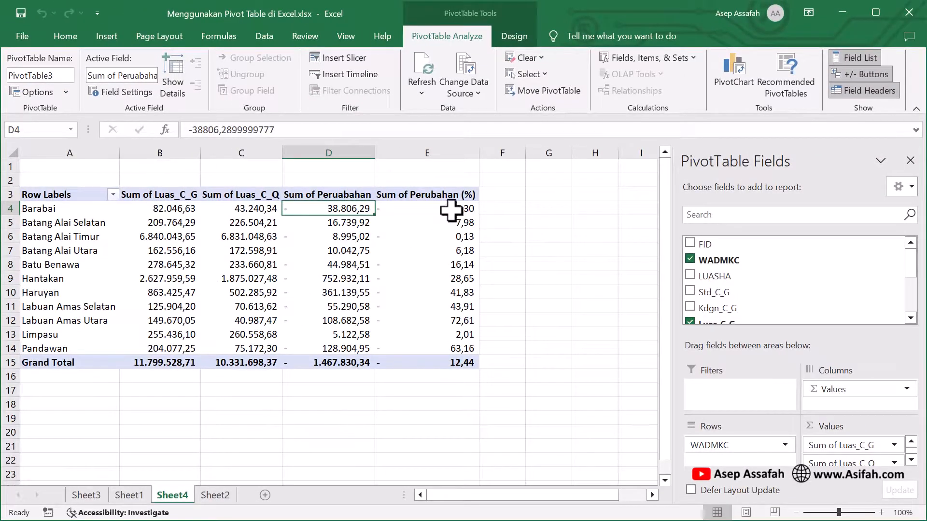
Review the Sum of Perubahan (%) column, checking the Barabai row and the Grand Total
{"action": "left_click", "coordinate": [451, 209]}
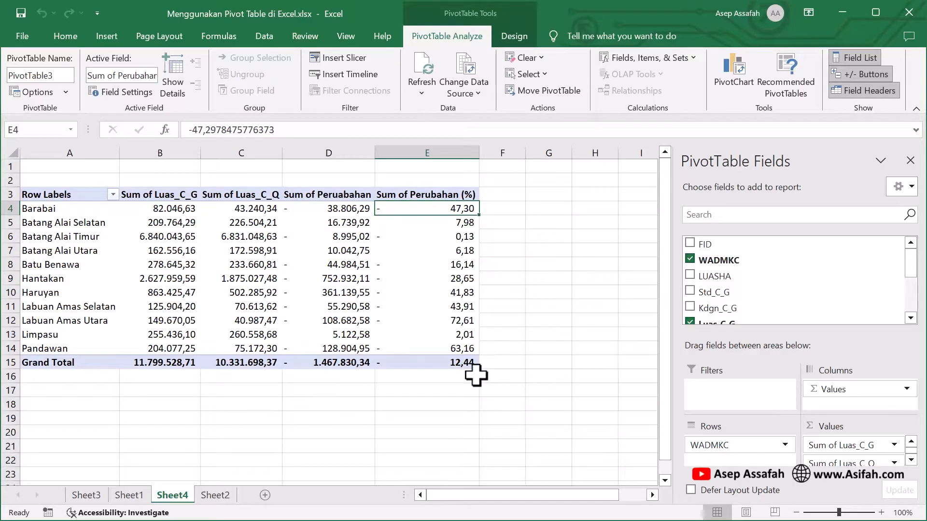
{"action": "left_click", "coordinate": [404, 366]}
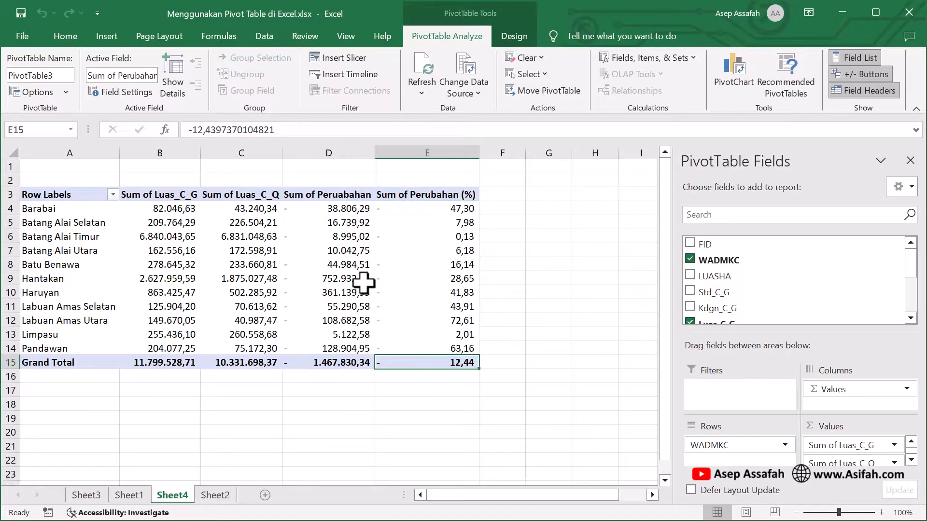
{"action": "mouse_move", "coordinate": [364, 278]}
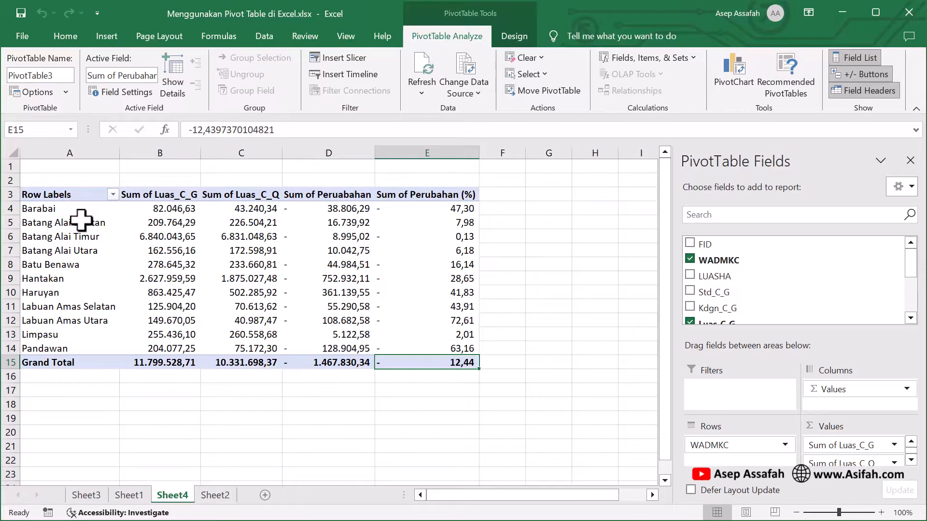
Look through the available PivotTable styles and apply Light Blue, Pivot Style Light 13 to the WADMKC summary
{"action": "left_click", "coordinate": [125, 210]}
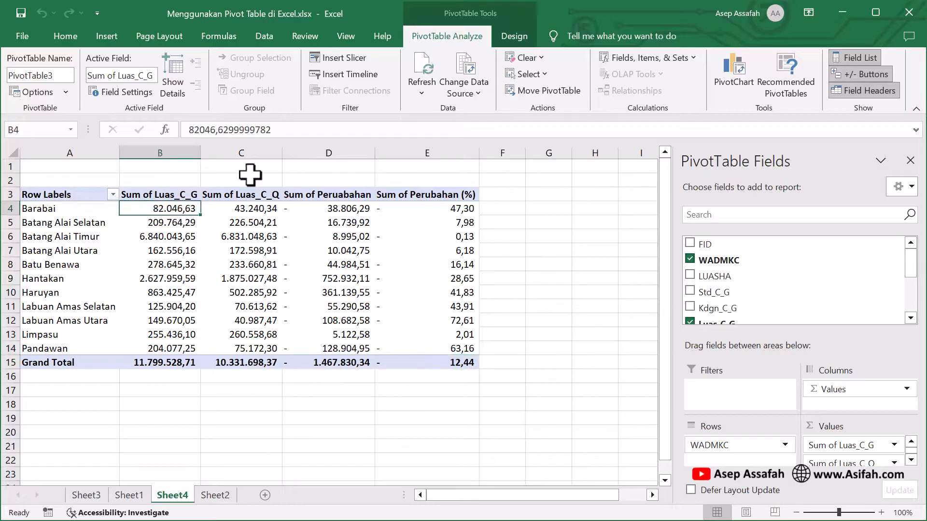
{"action": "left_click", "coordinate": [516, 40]}
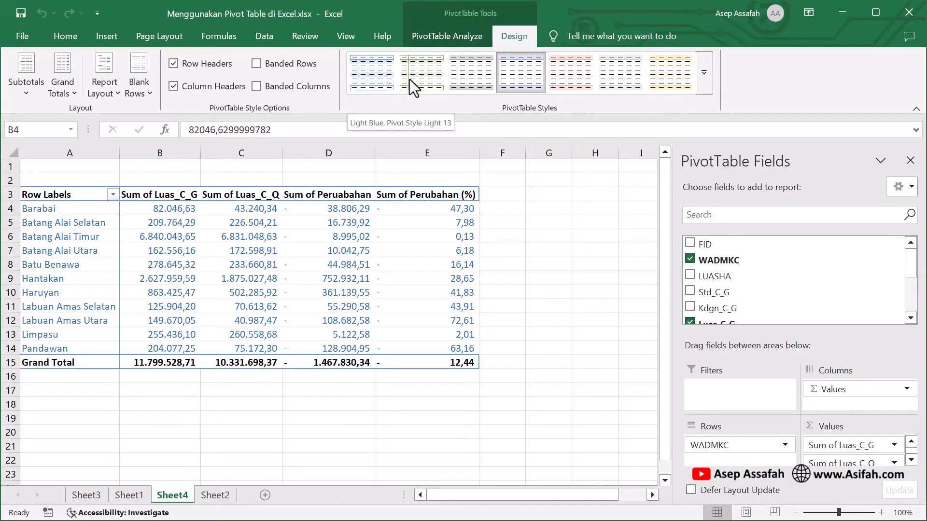
{"action": "left_click", "coordinate": [702, 86]}
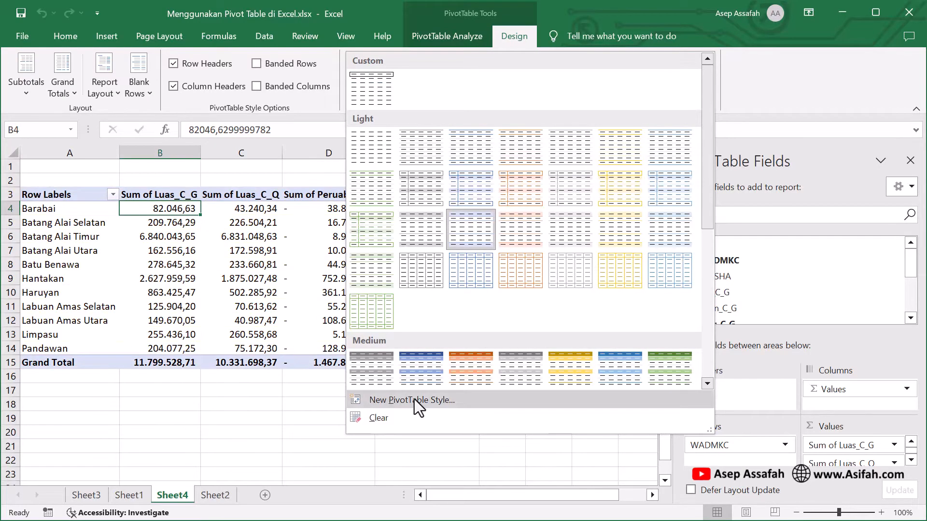
{"action": "left_click", "coordinate": [764, 83]}
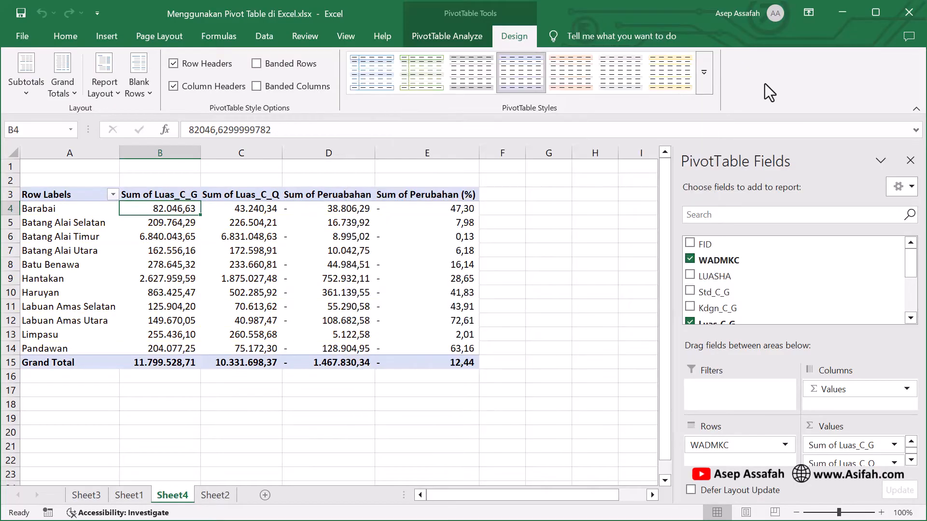
{"action": "left_click", "coordinate": [379, 74]}
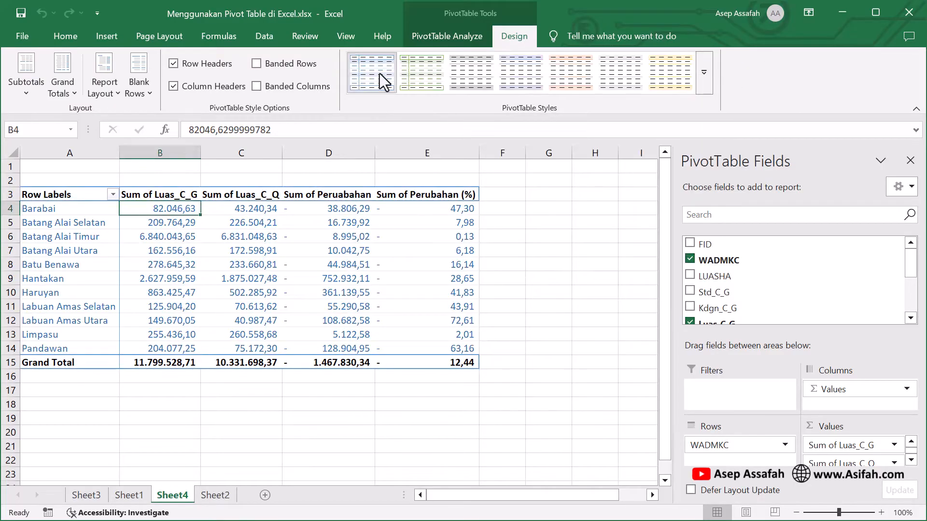
{"action": "left_click", "coordinate": [189, 276]}
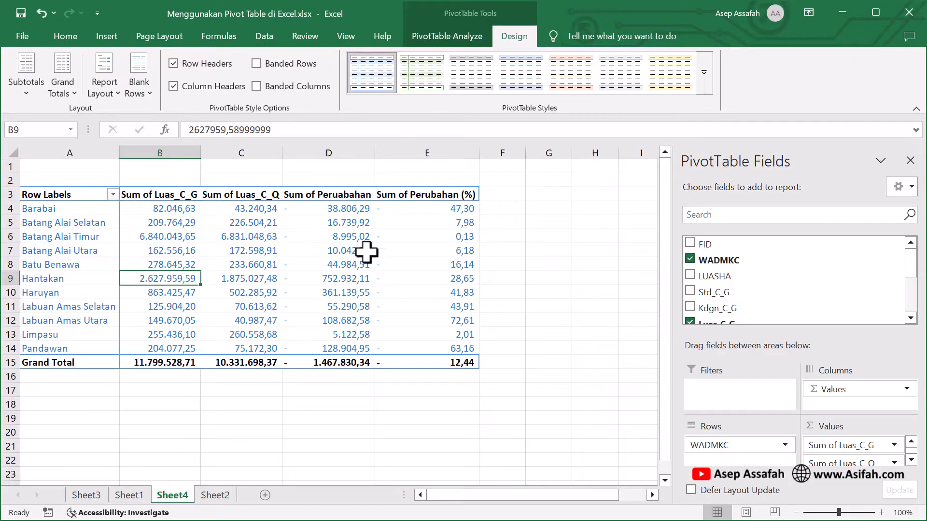